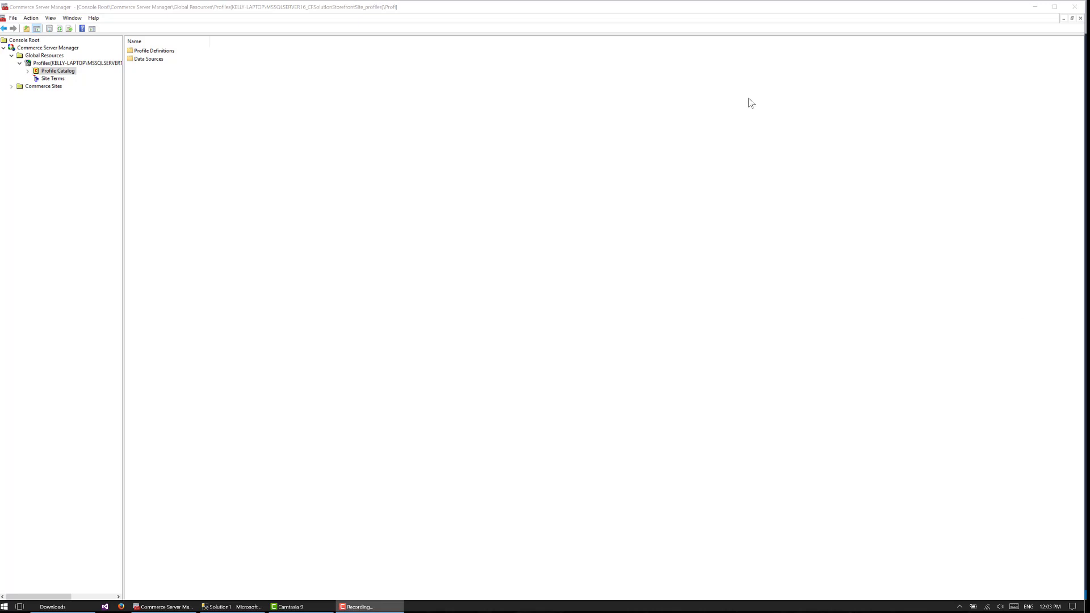
Open the User Object profile definition in the Profile Catalog under the global Profiles resource
{"action": "left_click", "coordinate": [79, 63]}
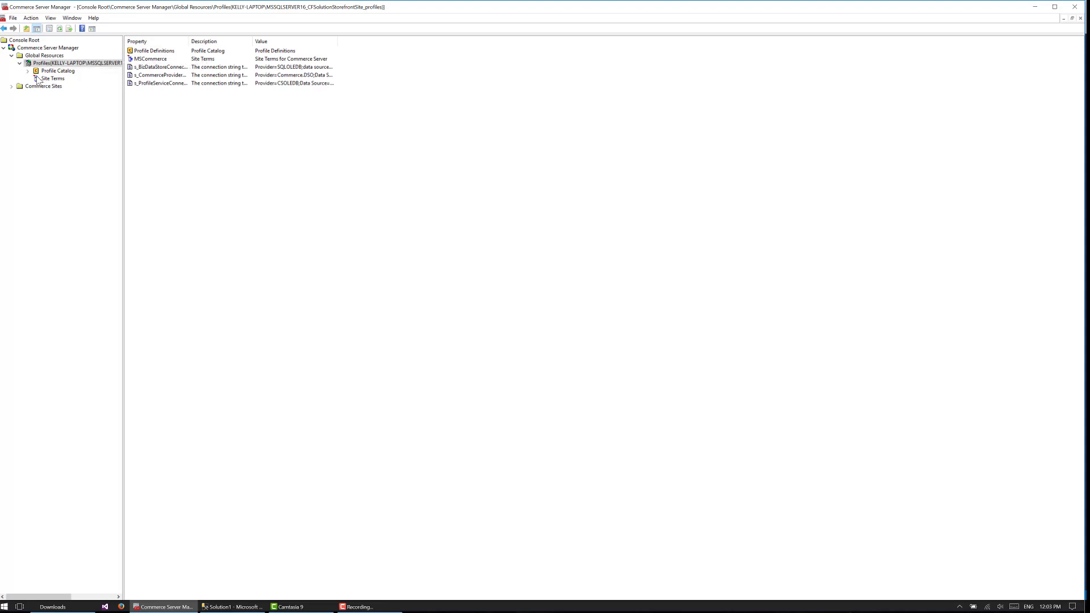
{"action": "left_click", "coordinate": [28, 71]}
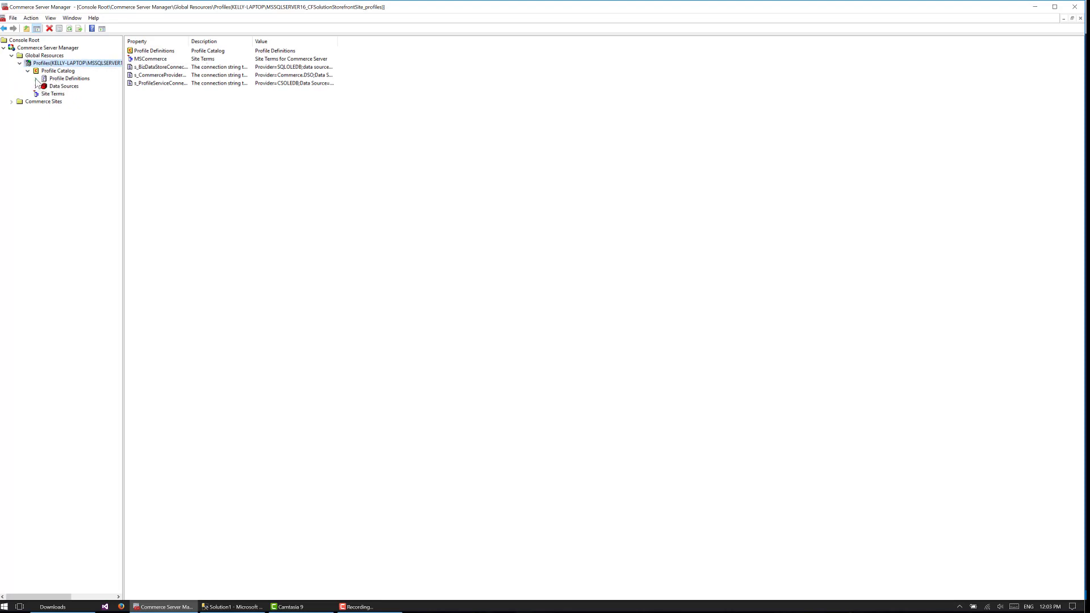
{"action": "left_click", "coordinate": [36, 79]}
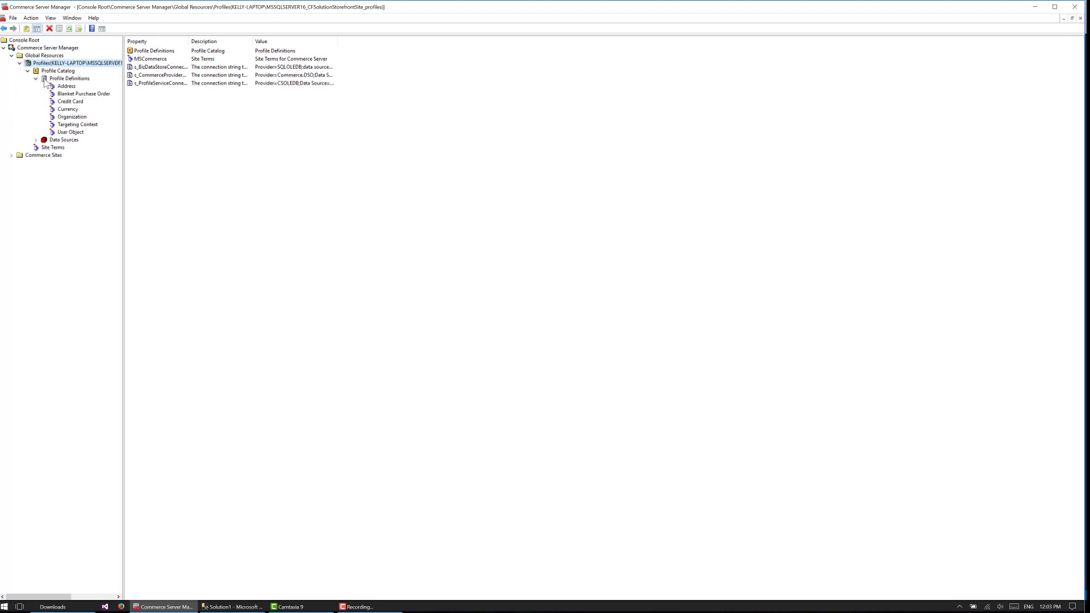
{"action": "left_click", "coordinate": [79, 132]}
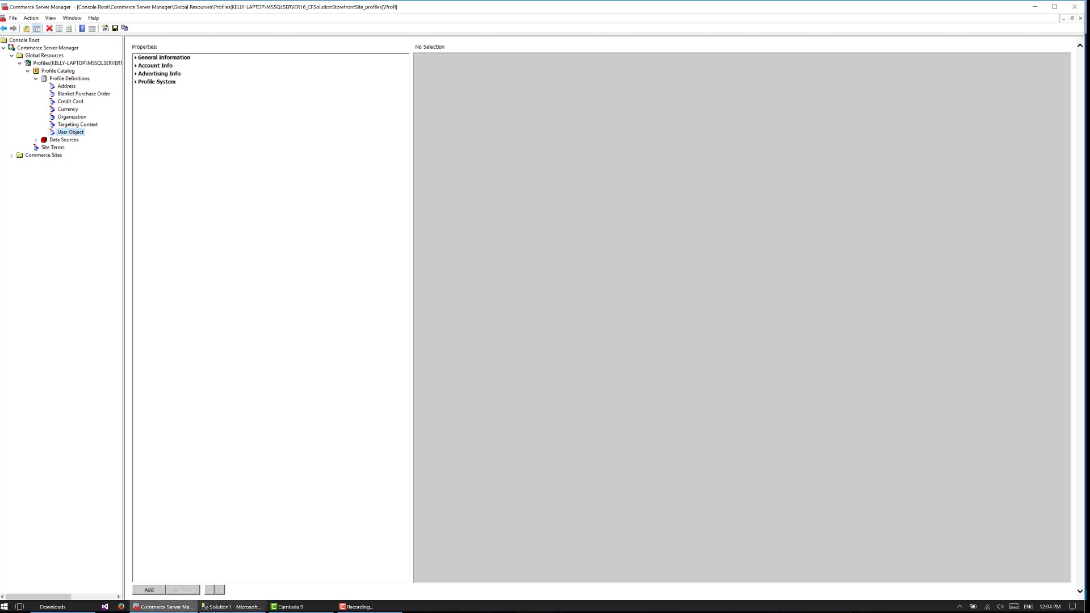
Switch to SQL Server Management Studio and open the dbo.UserObject table of the CFSolutionStorefrontSite_profiles database in design view
{"action": "left_click", "coordinate": [233, 607]}
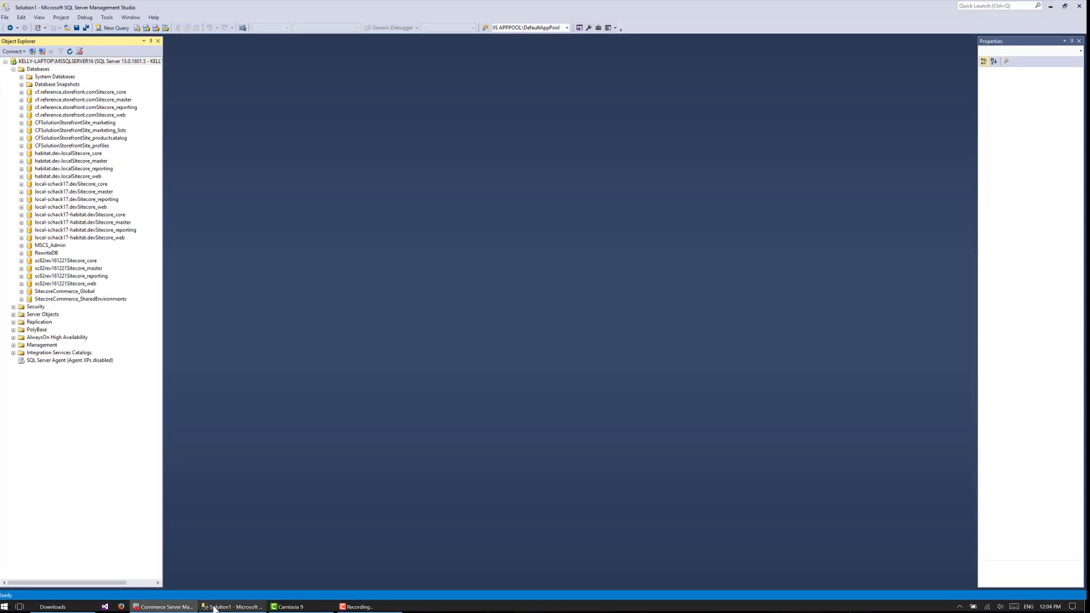
{"action": "left_click", "coordinate": [22, 146]}
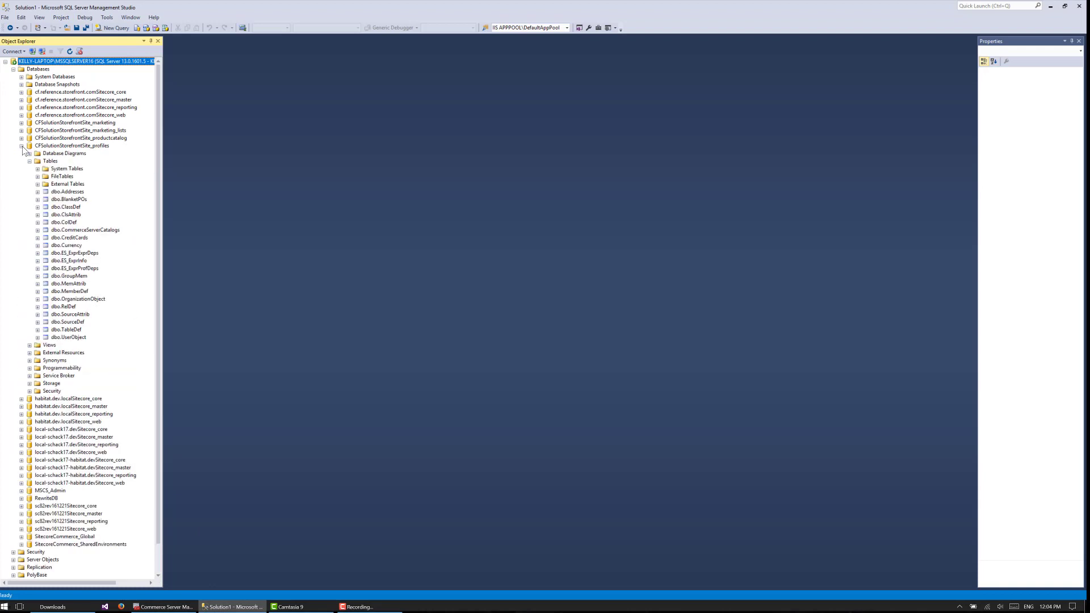
{"action": "left_click", "coordinate": [67, 338]}
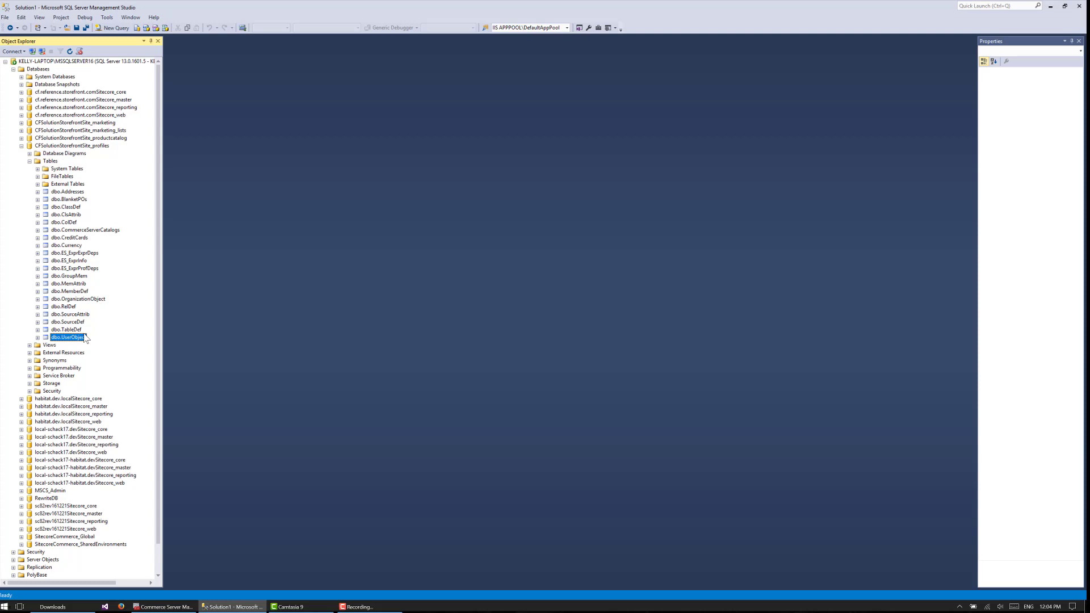
{"action": "left_click", "coordinate": [37, 337]}
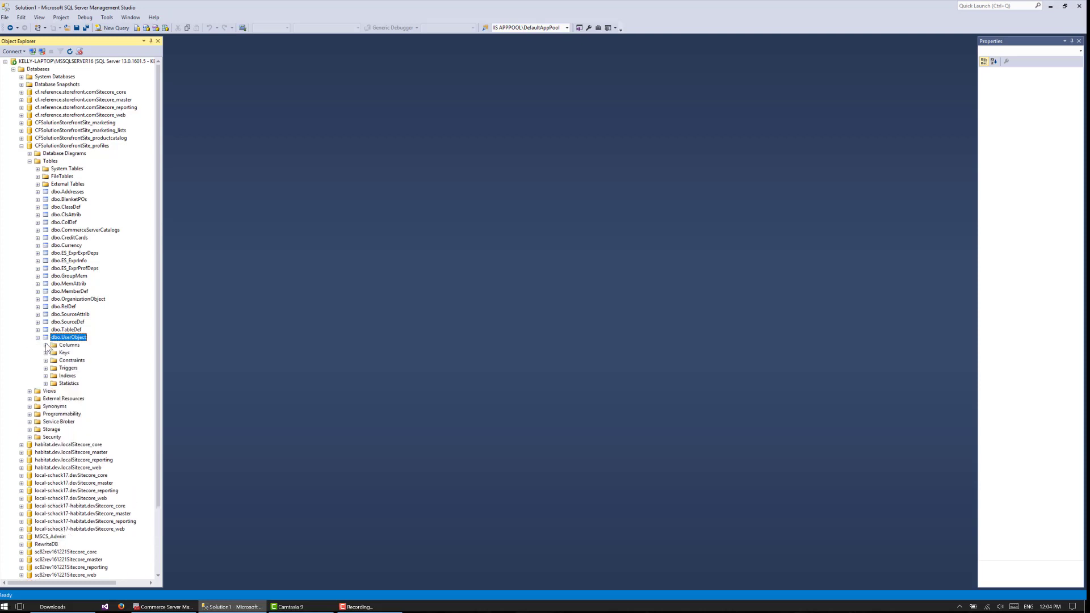
{"action": "right_click", "coordinate": [61, 339]}
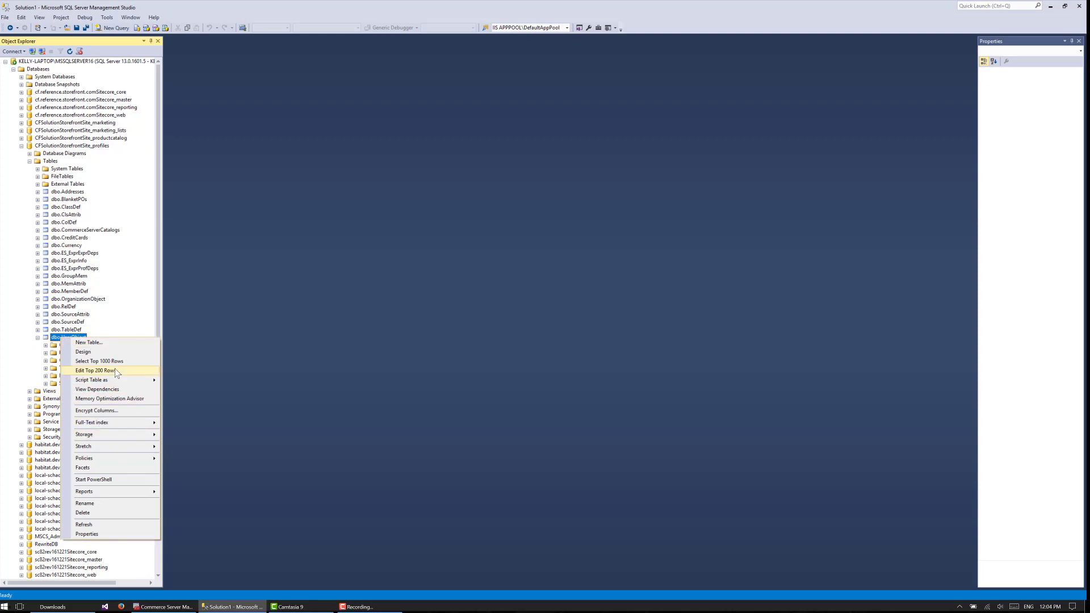
{"action": "left_click", "coordinate": [79, 351]}
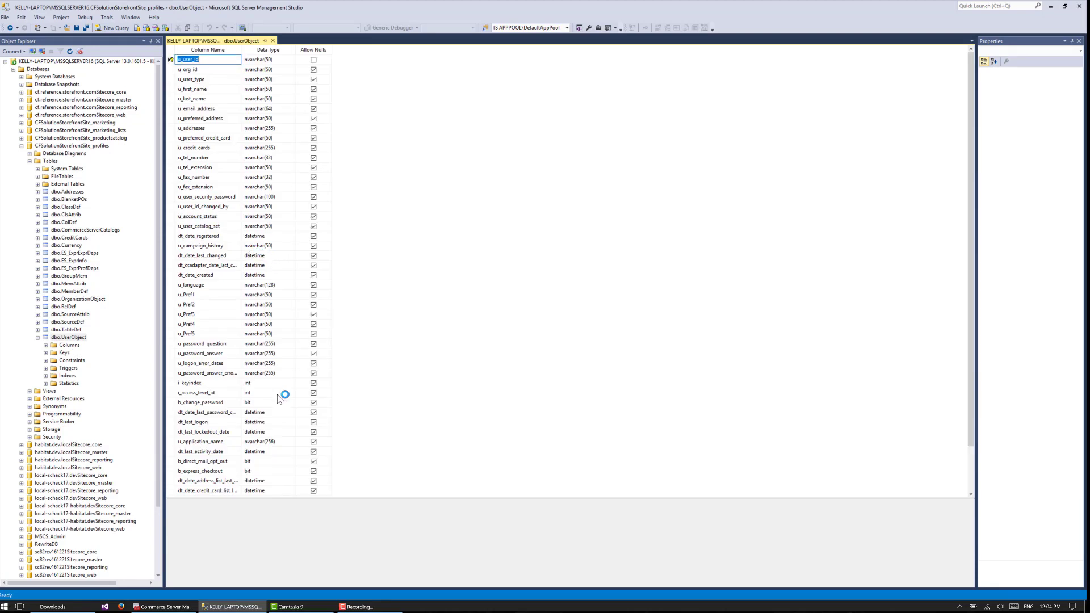
Add a column named u_new_field with data type nvarchar(255) at the end of the UserObject table
{"action": "scroll", "coordinate": [279, 397], "scroll_direction": "down", "scroll_amount": 3}
{"action": "left_click", "coordinate": [202, 470]}
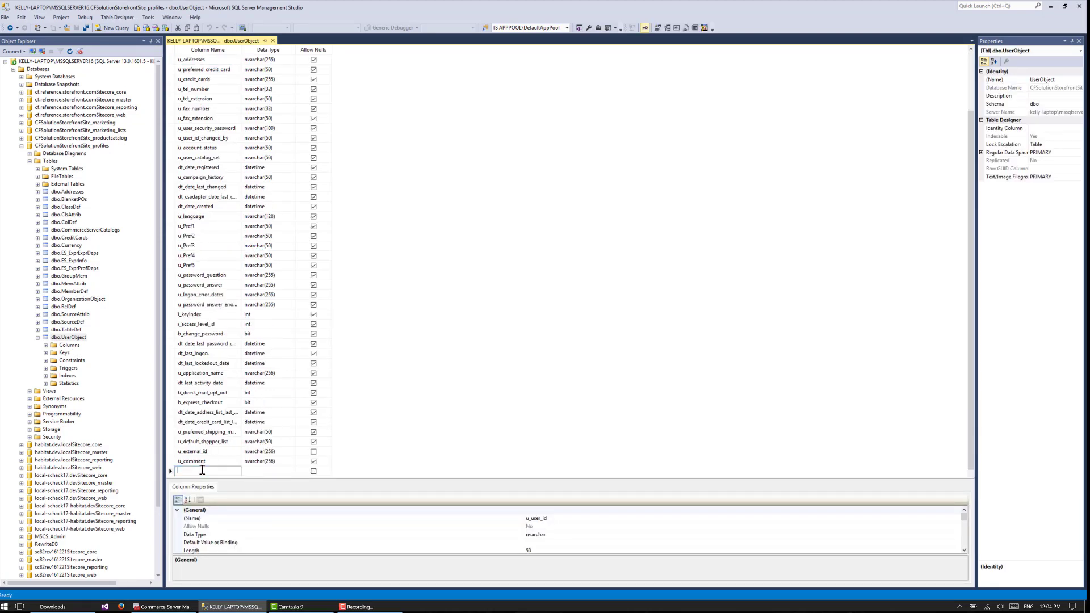
{"action": "type", "text": "U"}
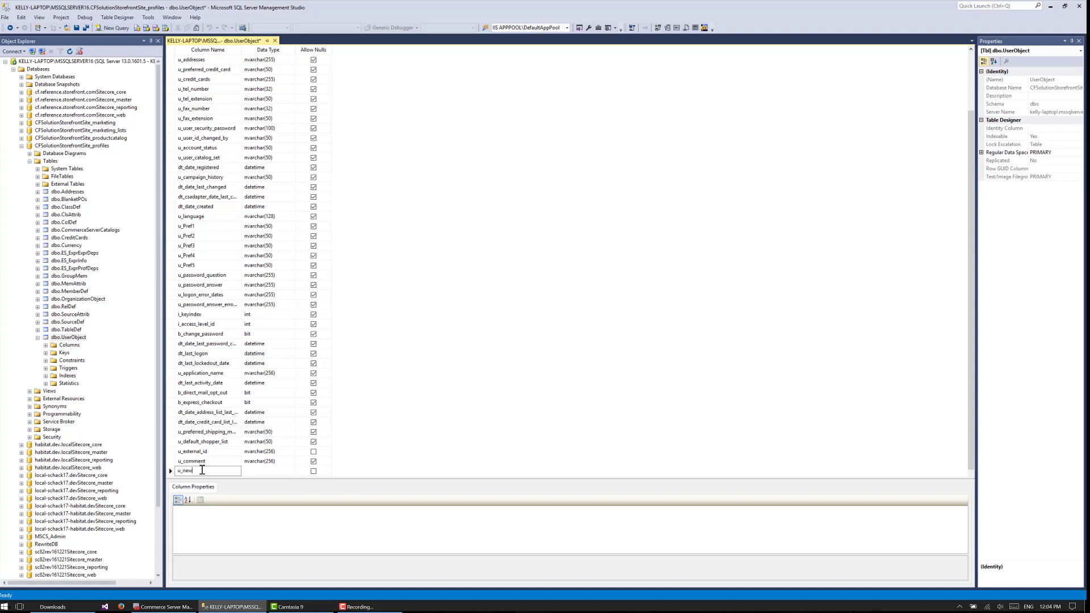
{"action": "type", "text": "_new_field"}
{"action": "key", "text": "Tab"}
{"action": "type", "text": "nvarchar("}
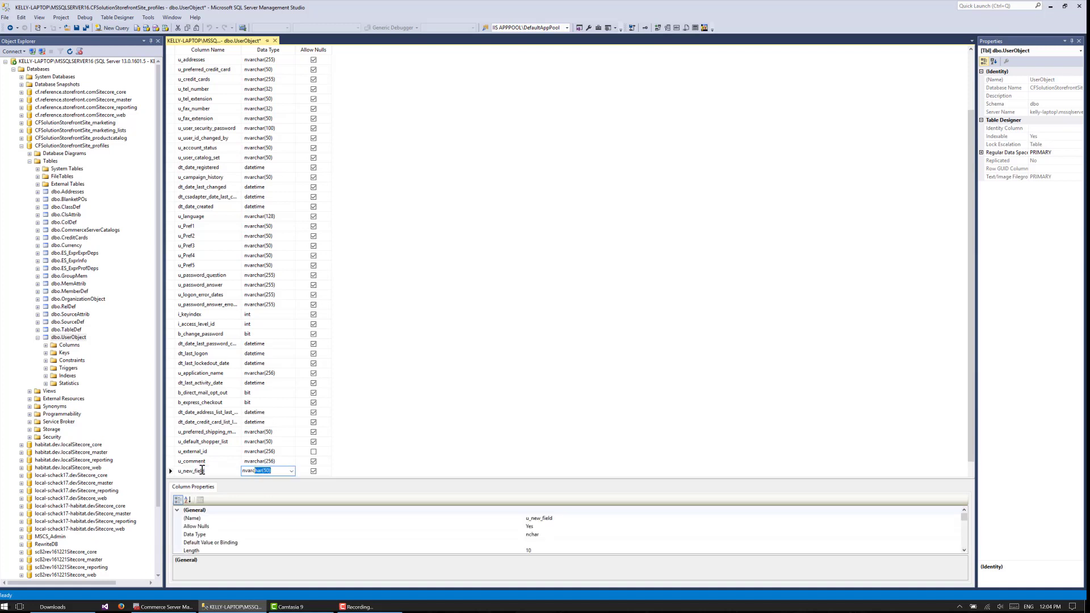
{"action": "type", "text": "255)"}
Review the Allow Nulls settings of the UserObject columns and save the table design
{"action": "scroll", "coordinate": [342, 396], "scroll_direction": "up", "scroll_amount": 3}
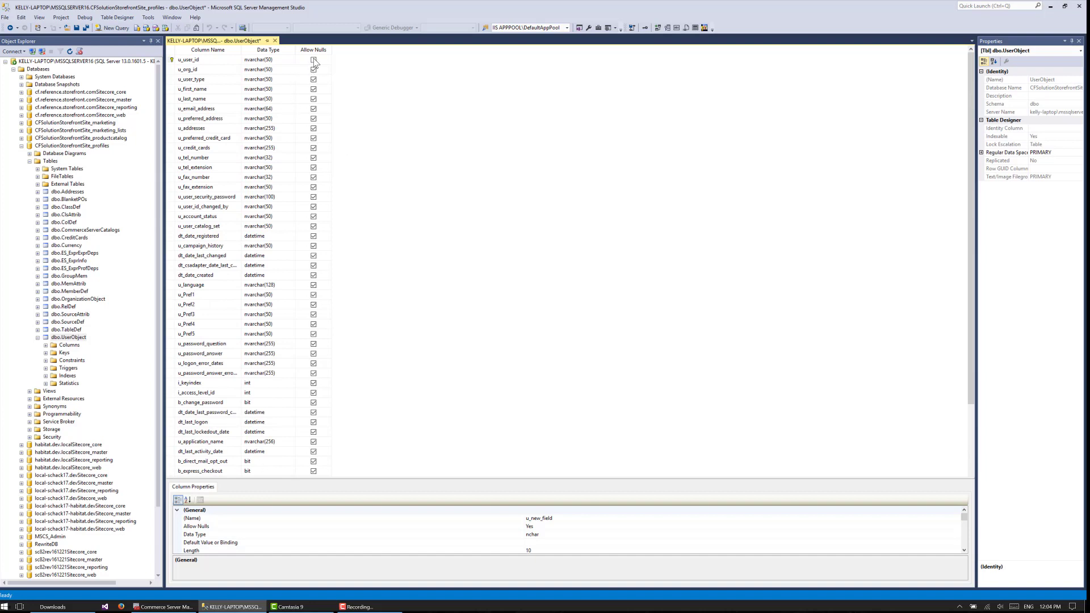
{"action": "scroll", "coordinate": [375, 142], "scroll_direction": "down", "scroll_amount": 3}
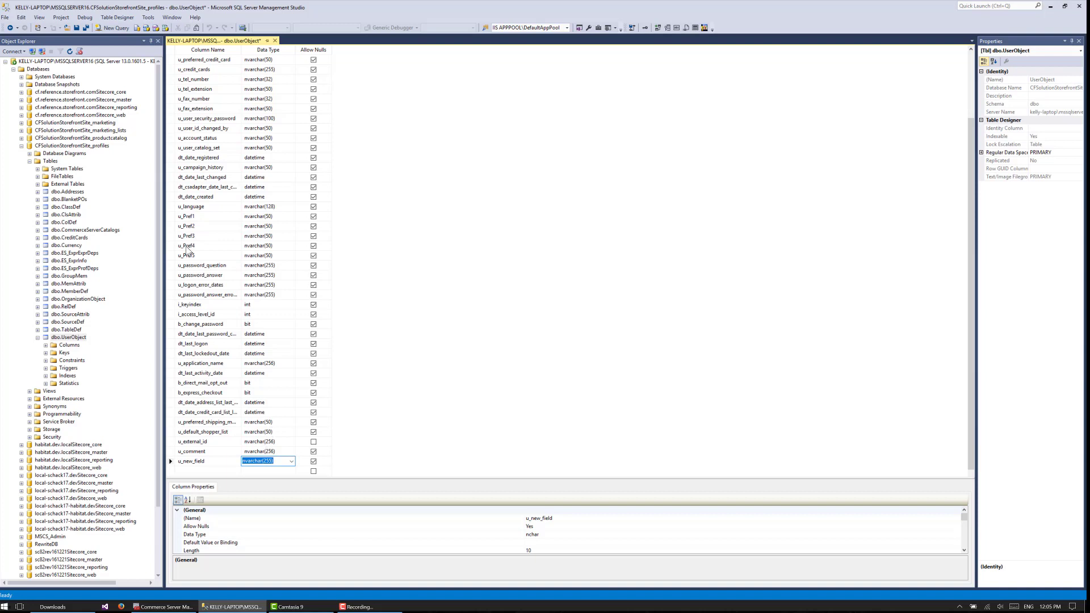
{"action": "scroll", "coordinate": [332, 233], "scroll_direction": "up", "scroll_amount": 3}
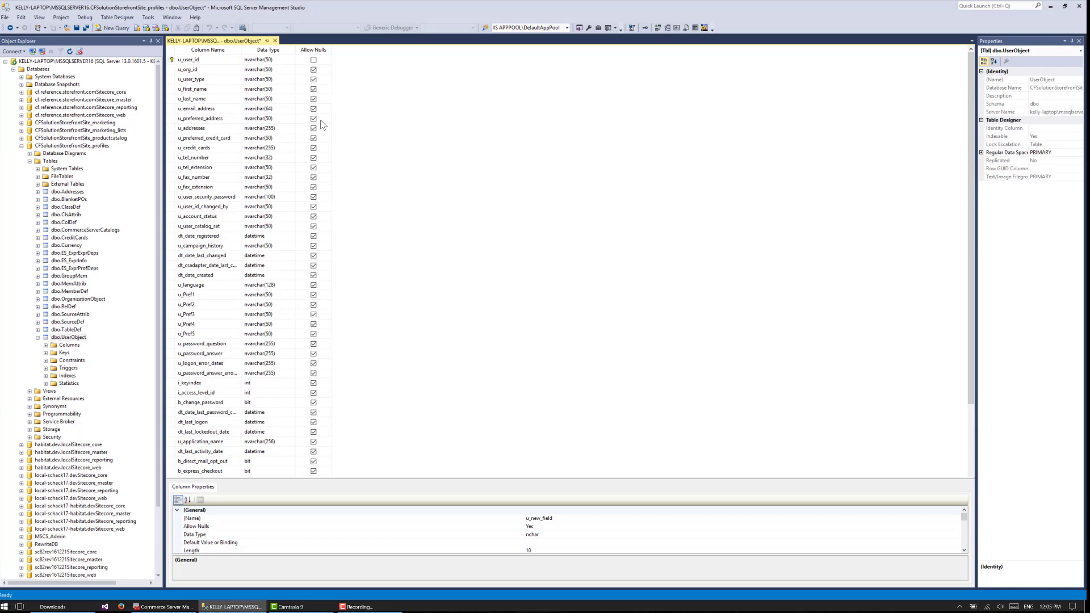
{"action": "scroll", "coordinate": [373, 227], "scroll_direction": "down", "scroll_amount": 3}
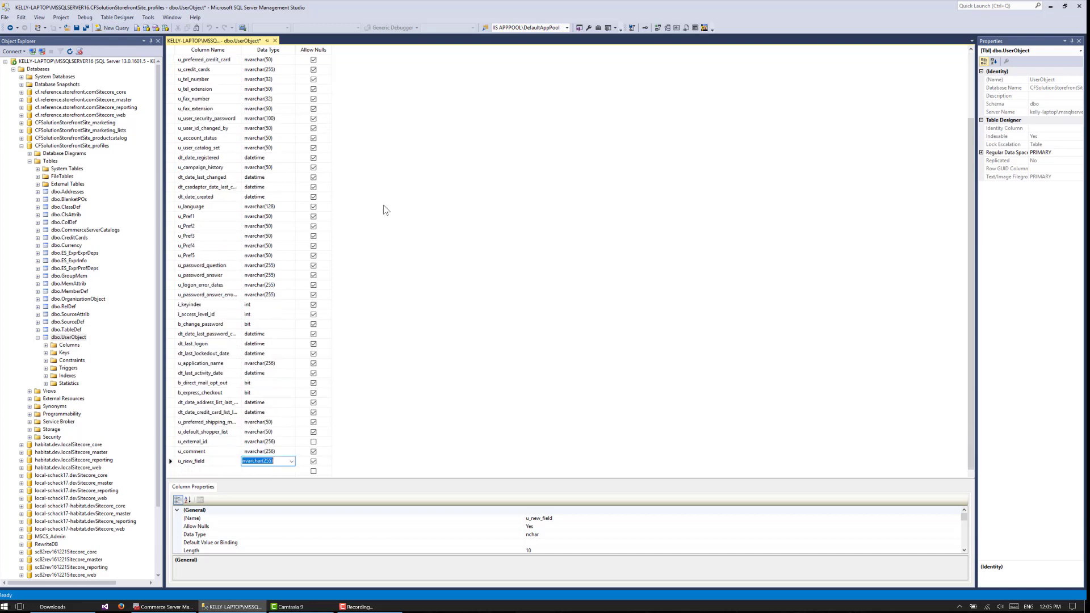
{"action": "left_click", "coordinate": [395, 271]}
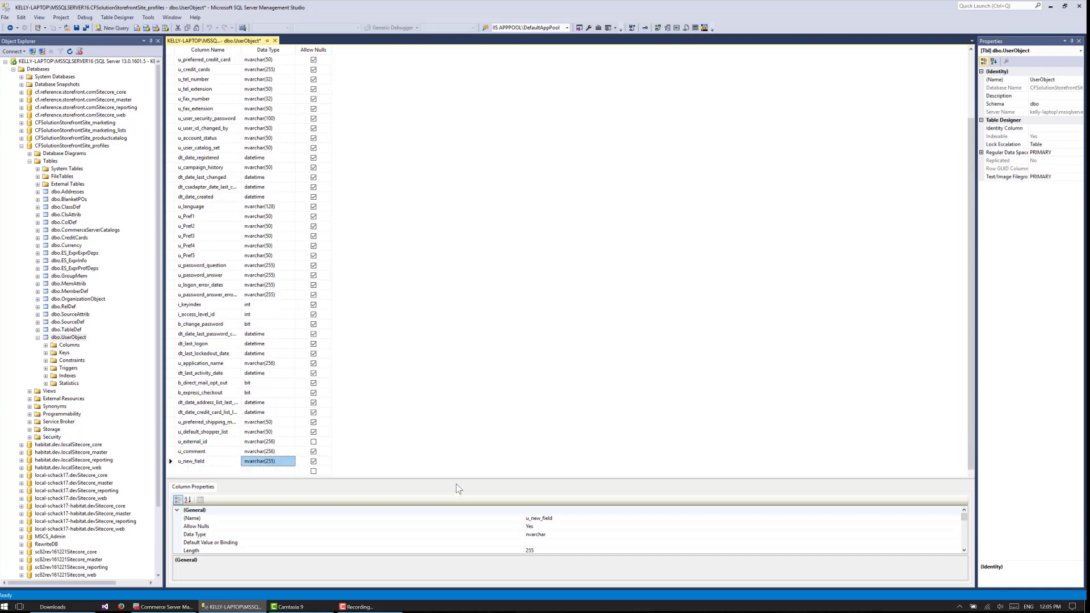
{"action": "key", "text": "ctrl+s"}
Switch to Commerce Server Manager and inspect the connection string of the SQLSource partition in the ProfileService_SQLSource data source properties
{"action": "left_click", "coordinate": [173, 607]}
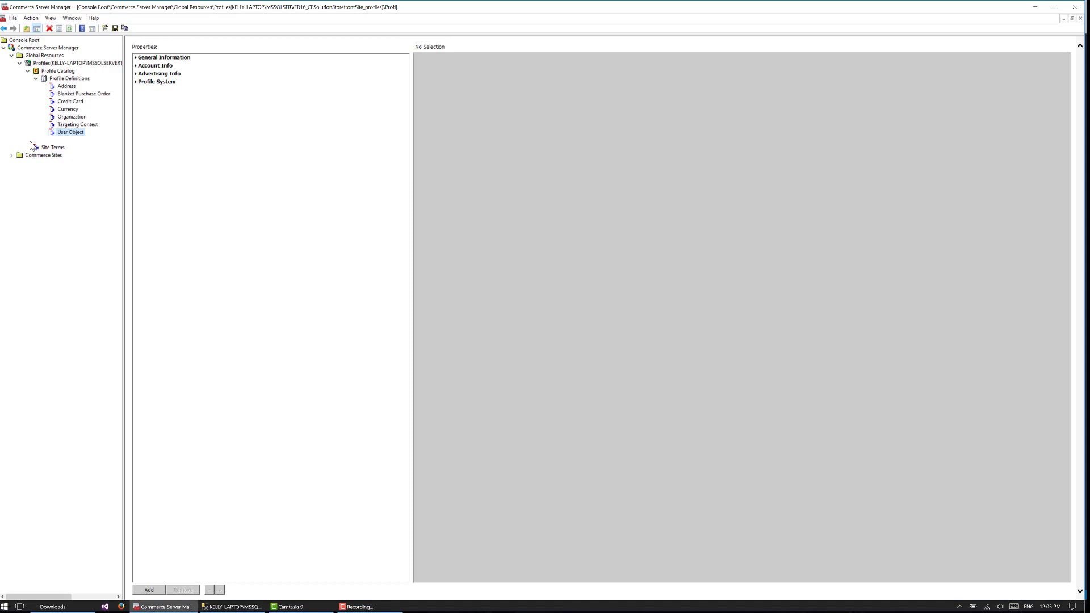
{"action": "left_click", "coordinate": [36, 141]}
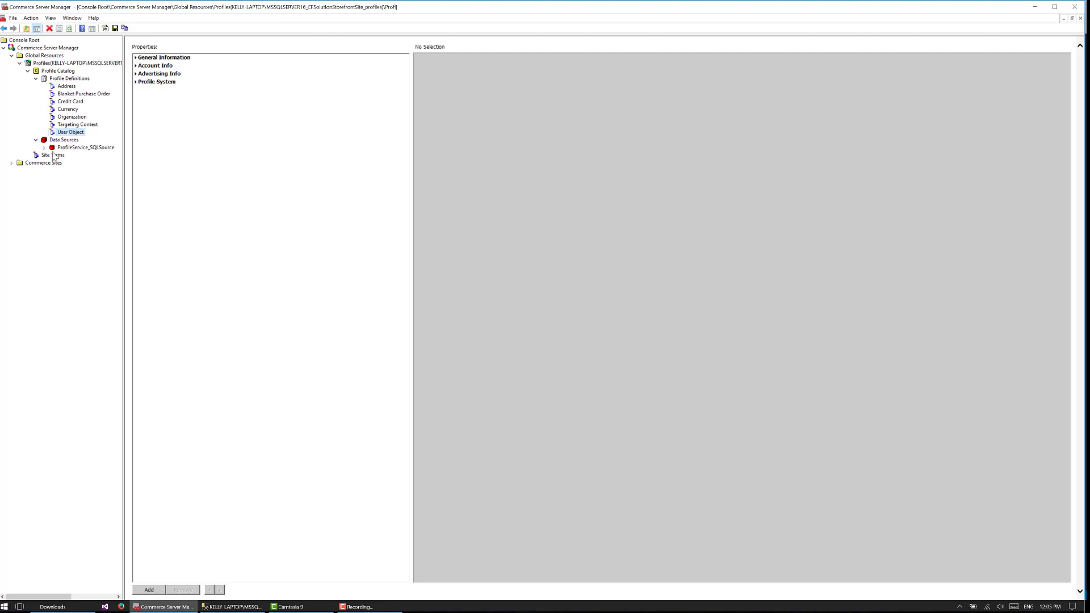
{"action": "left_click", "coordinate": [65, 141]}
{"action": "left_click", "coordinate": [80, 148]}
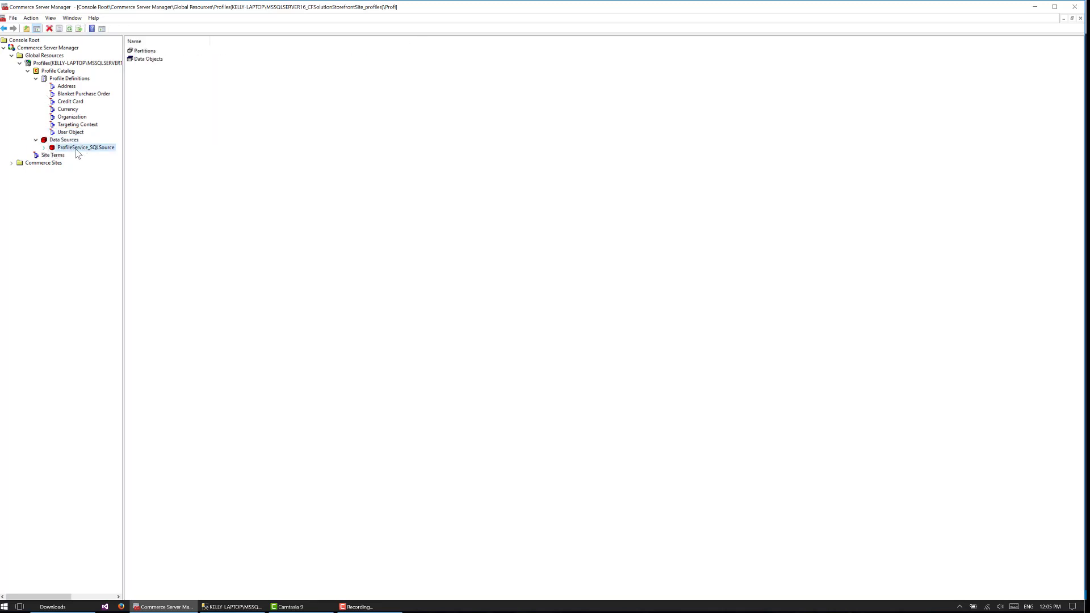
{"action": "right_click", "coordinate": [102, 153]}
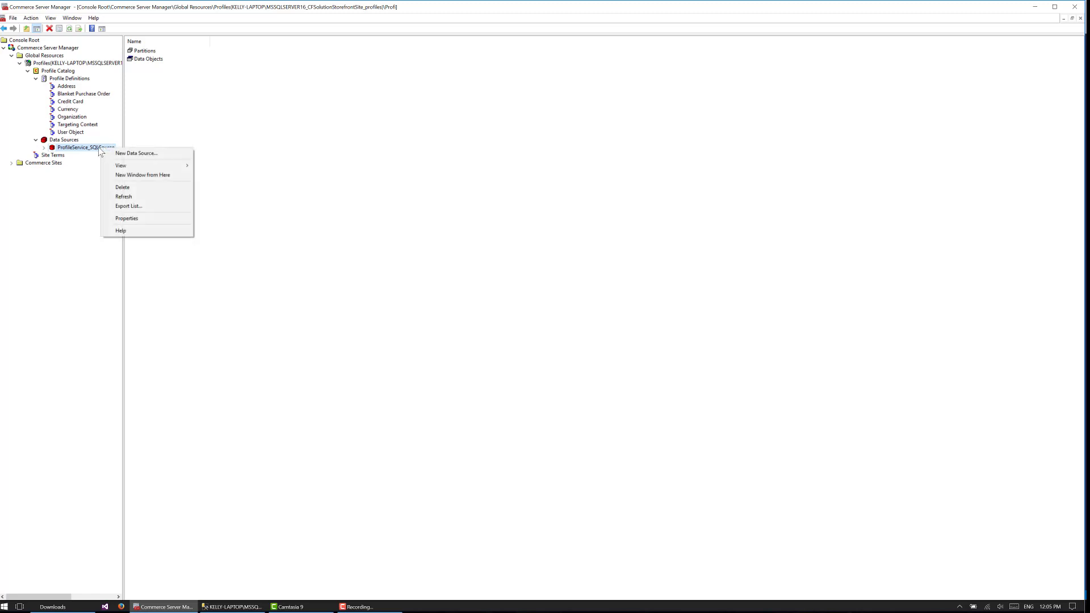
{"action": "left_click", "coordinate": [136, 221]}
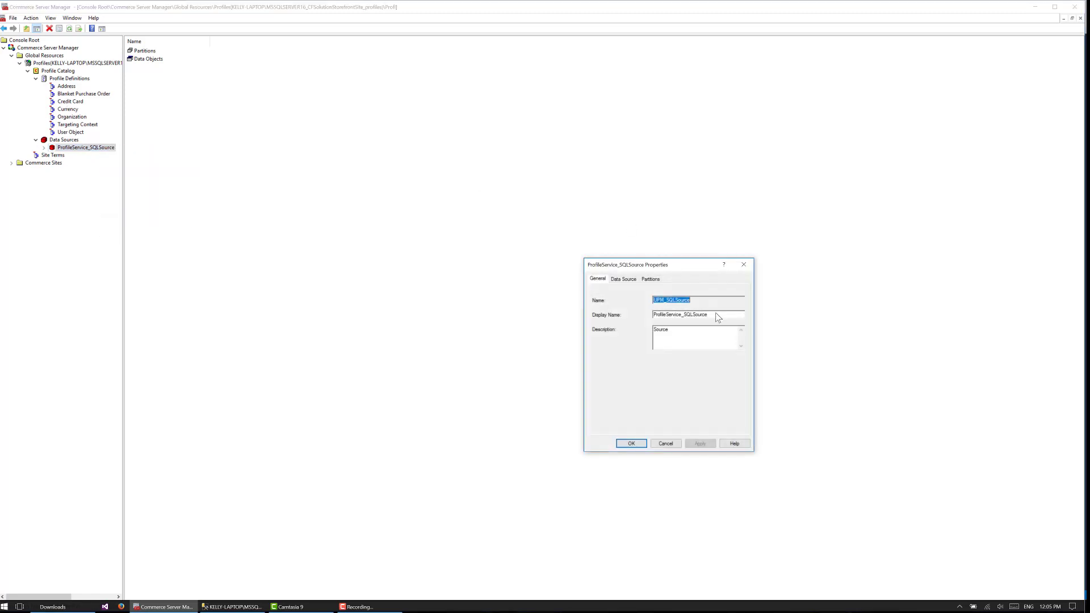
{"action": "left_click", "coordinate": [657, 282]}
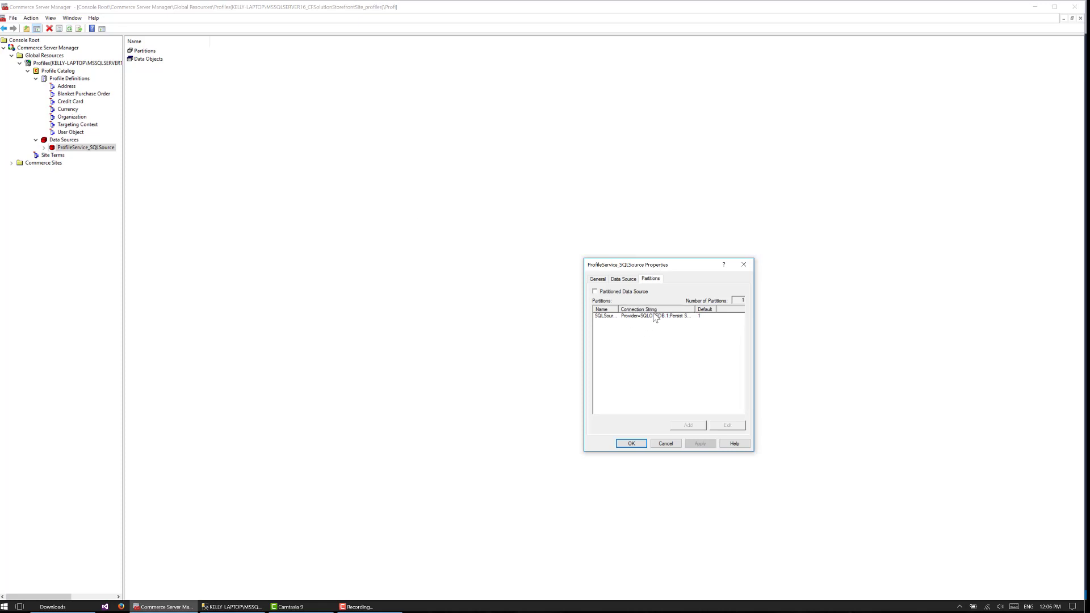
{"action": "left_click", "coordinate": [607, 316]}
{"action": "left_click", "coordinate": [727, 425]}
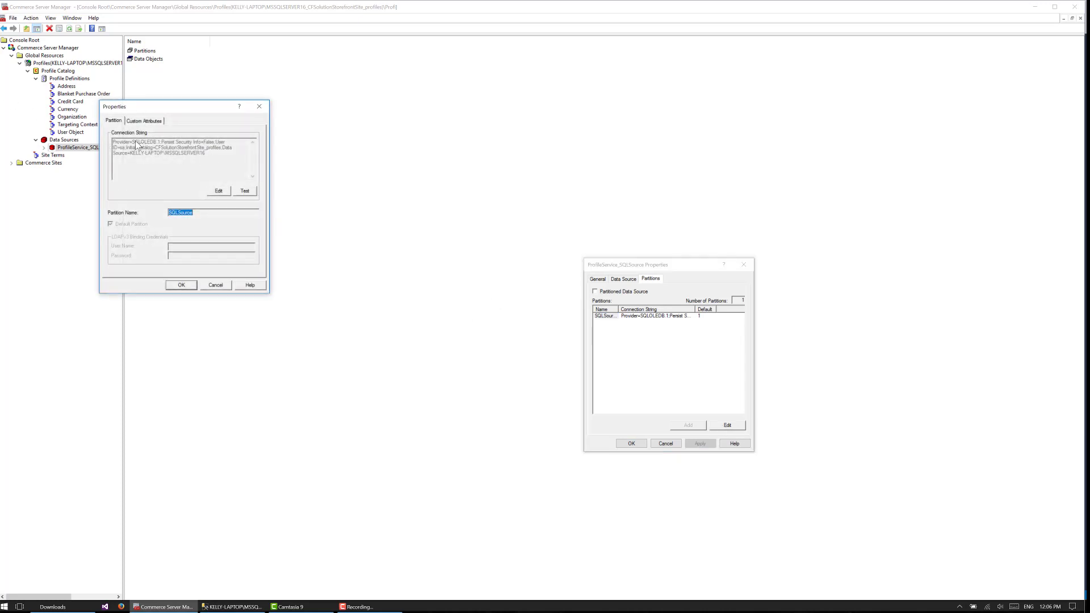
{"action": "left_click", "coordinate": [259, 107]}
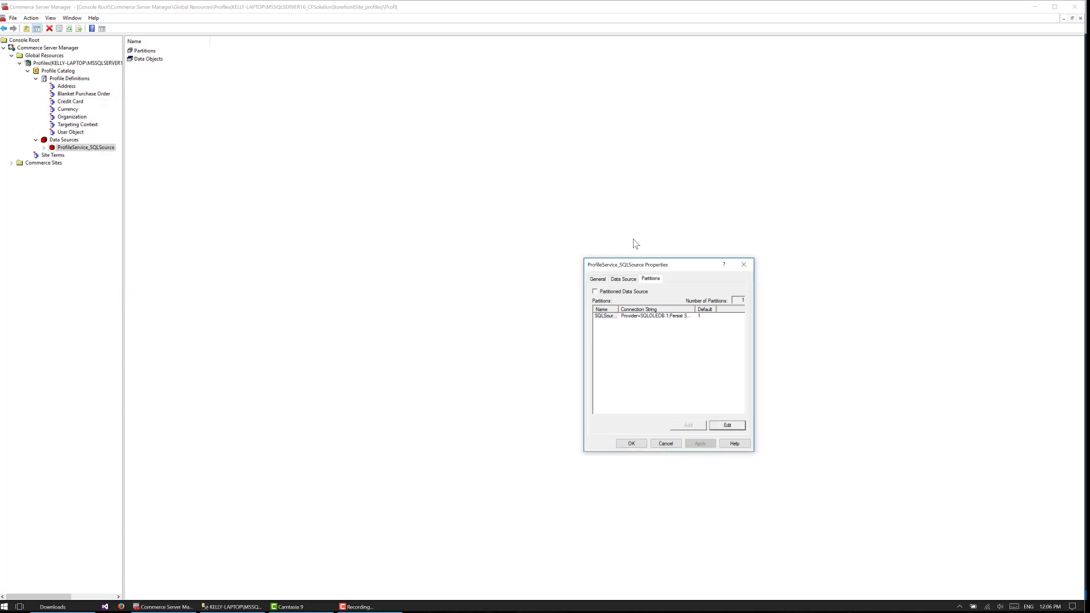
{"action": "left_click", "coordinate": [743, 264]}
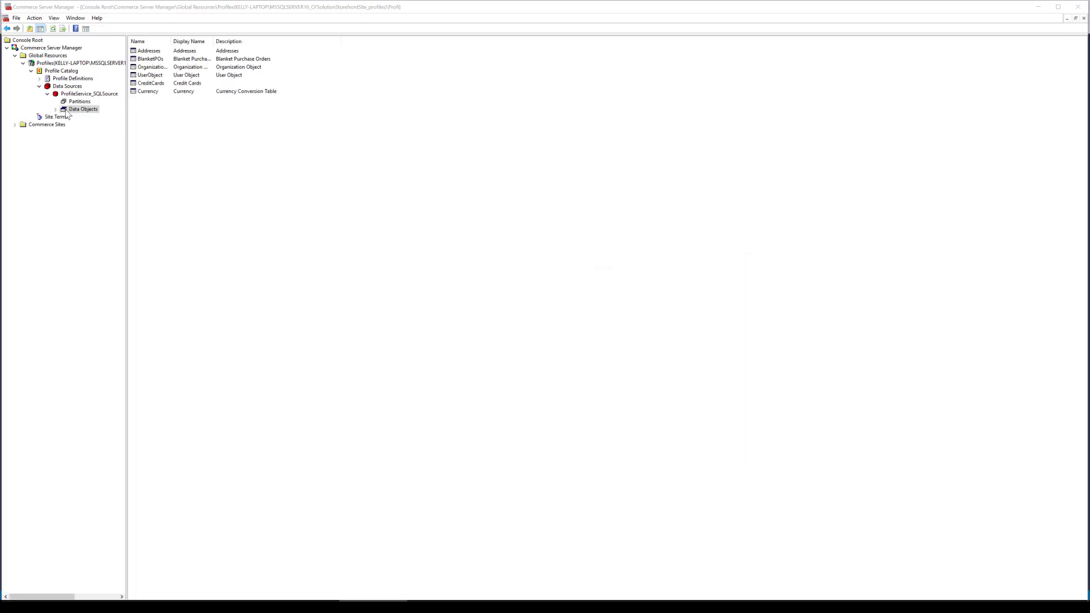
Start a new data member for the User Object data object and choose u_new_field as its member name
{"action": "left_click", "coordinate": [55, 109]}
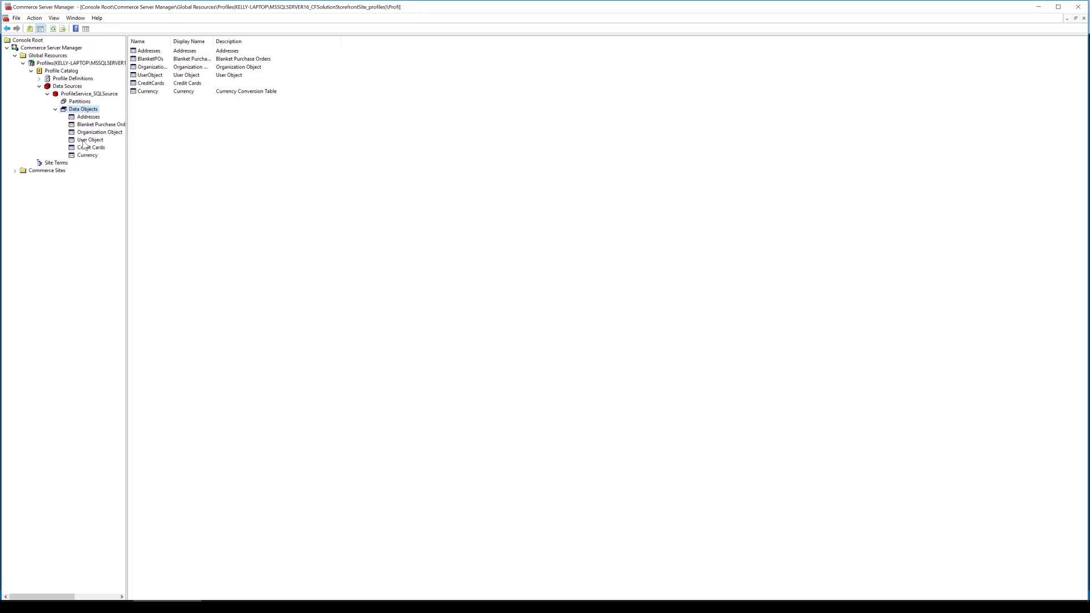
{"action": "left_click", "coordinate": [90, 140]}
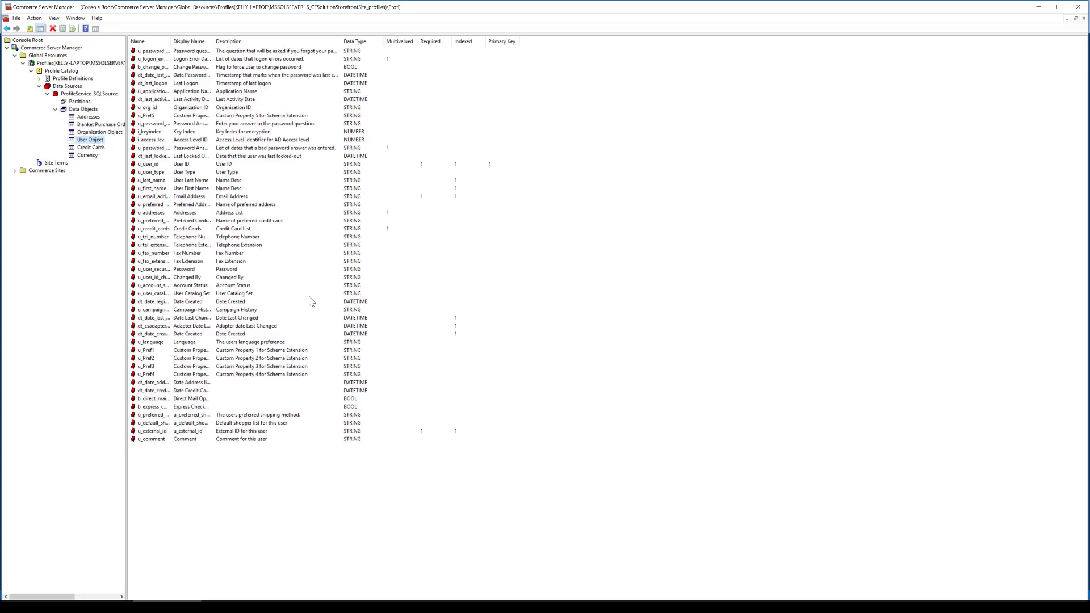
{"action": "right_click", "coordinate": [313, 483]}
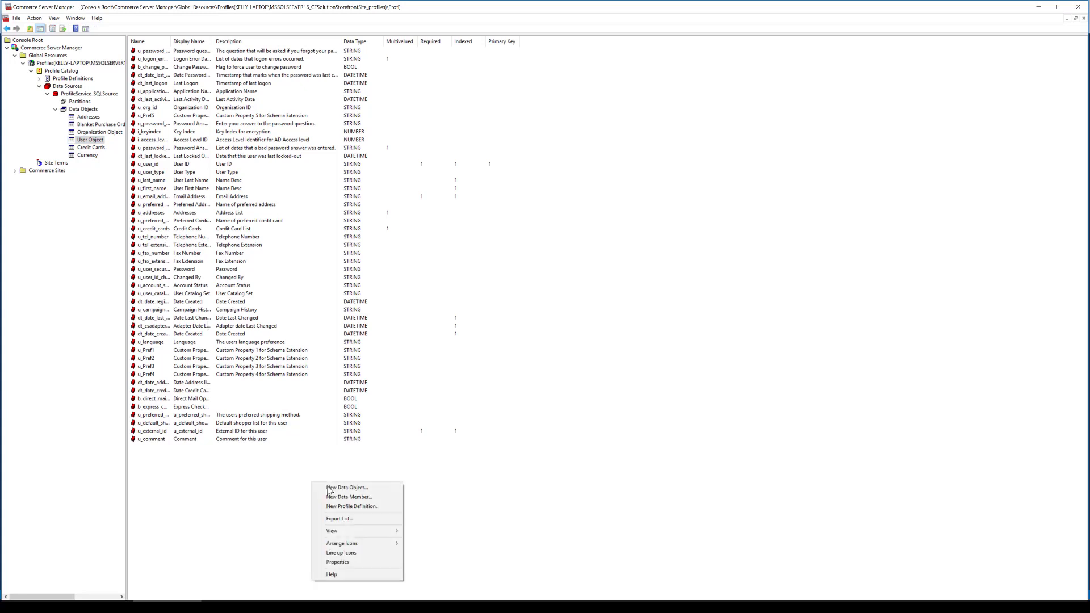
{"action": "left_click", "coordinate": [337, 497]}
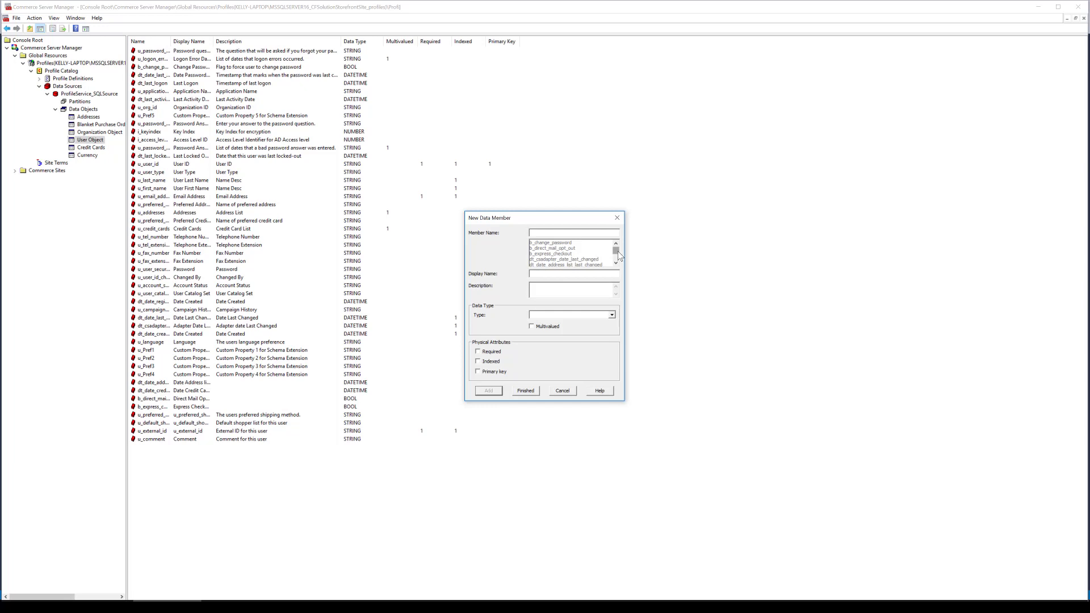
{"action": "scroll", "coordinate": [618, 253], "scroll_direction": "down", "scroll_amount": 6}
{"action": "scroll", "coordinate": [618, 254], "scroll_direction": "down", "scroll_amount": 2}
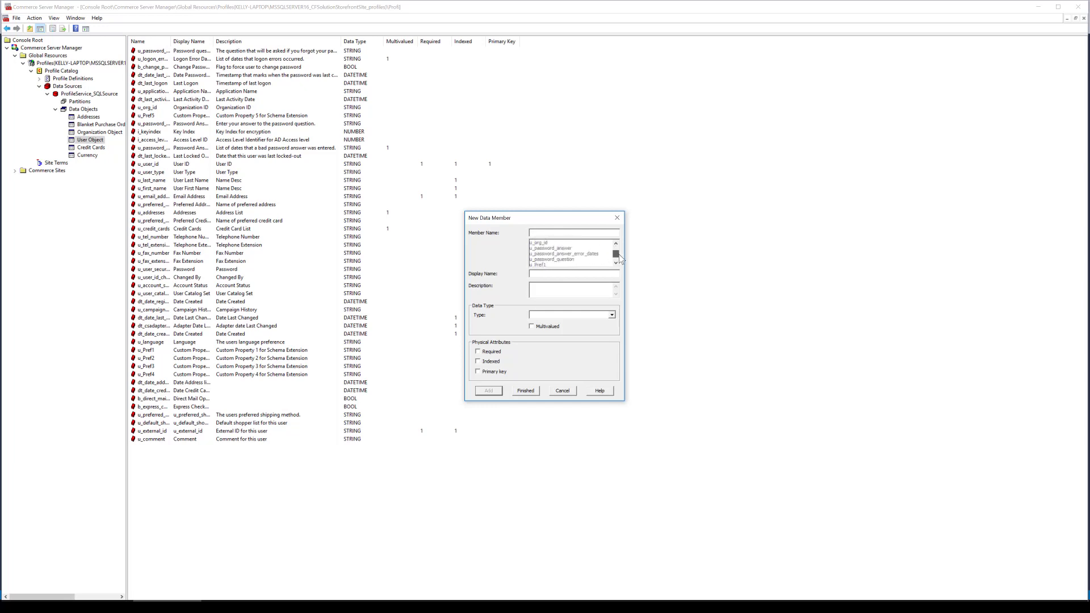
{"action": "left_click", "coordinate": [551, 260]}
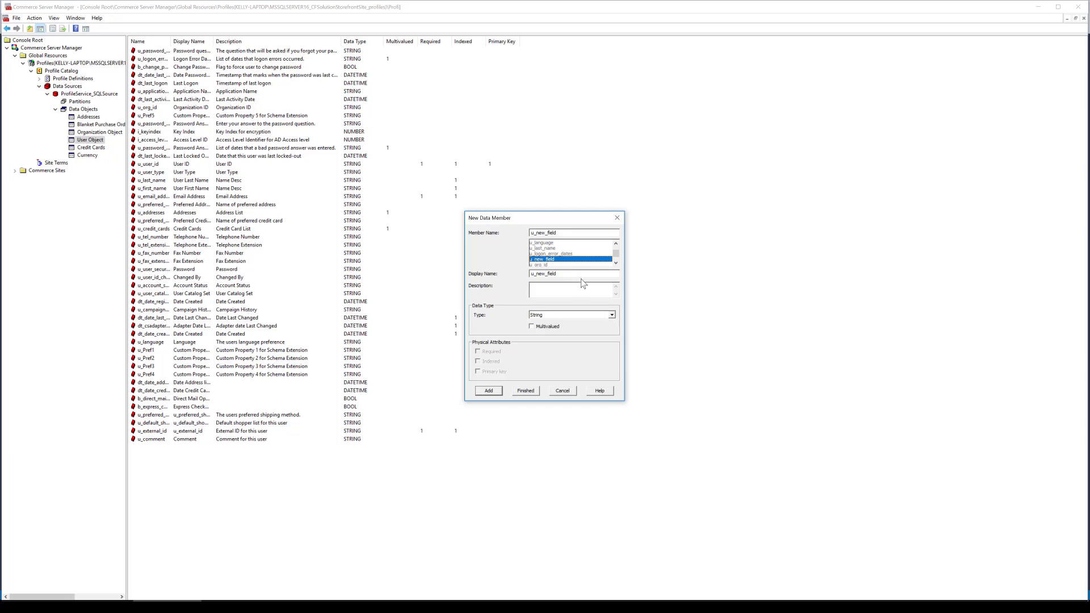
Set the new data member's type to String and keep it single-valued
{"action": "left_click", "coordinate": [573, 316]}
{"action": "left_click", "coordinate": [587, 321]}
{"action": "left_click", "coordinate": [588, 317]}
{"action": "left_click", "coordinate": [583, 323]}
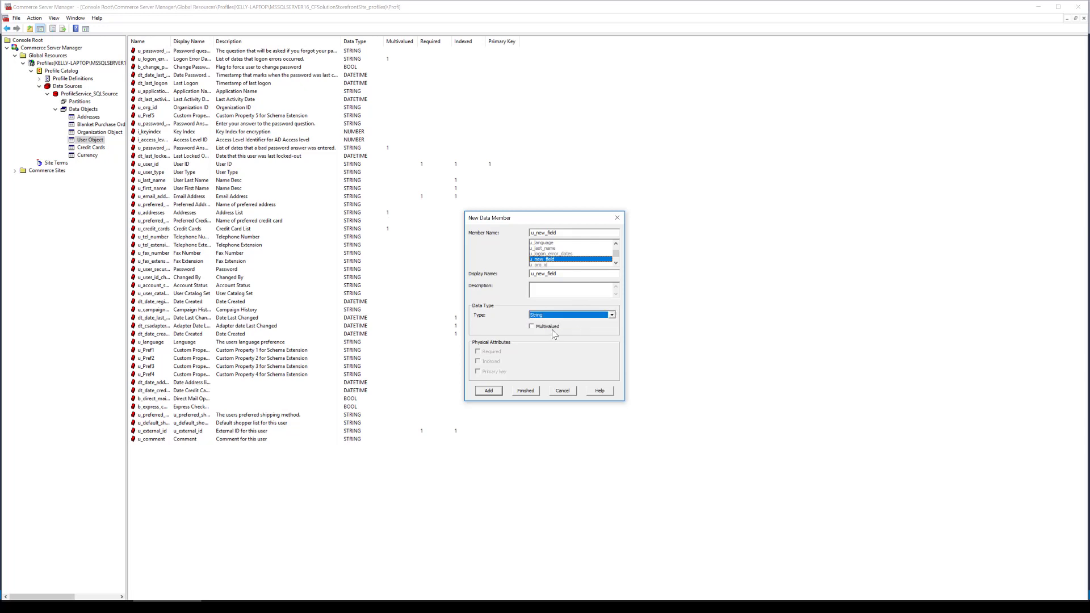
{"action": "left_click", "coordinate": [532, 327]}
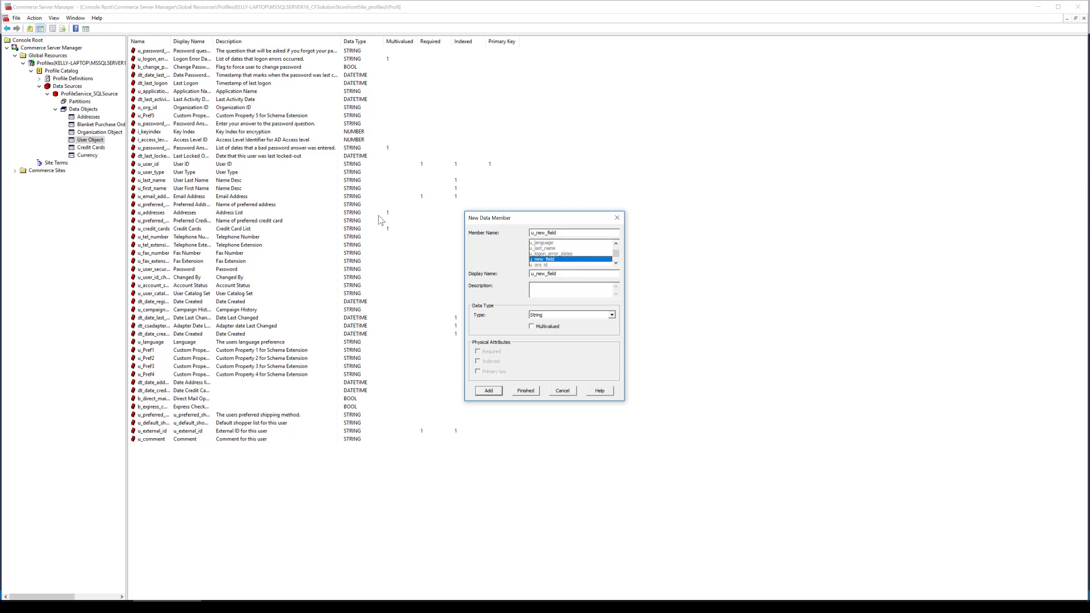
Add the u_new_field data member to the User Object data object, finish its creation and select it in the member list
{"action": "left_click", "coordinate": [488, 392]}
{"action": "left_click", "coordinate": [533, 391]}
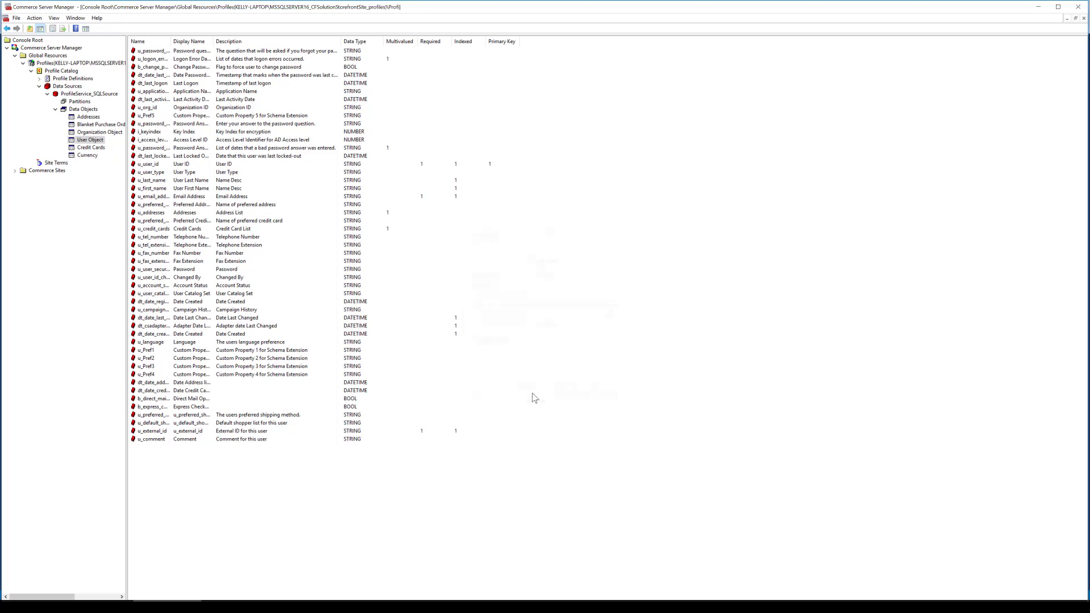
{"action": "left_click", "coordinate": [182, 448]}
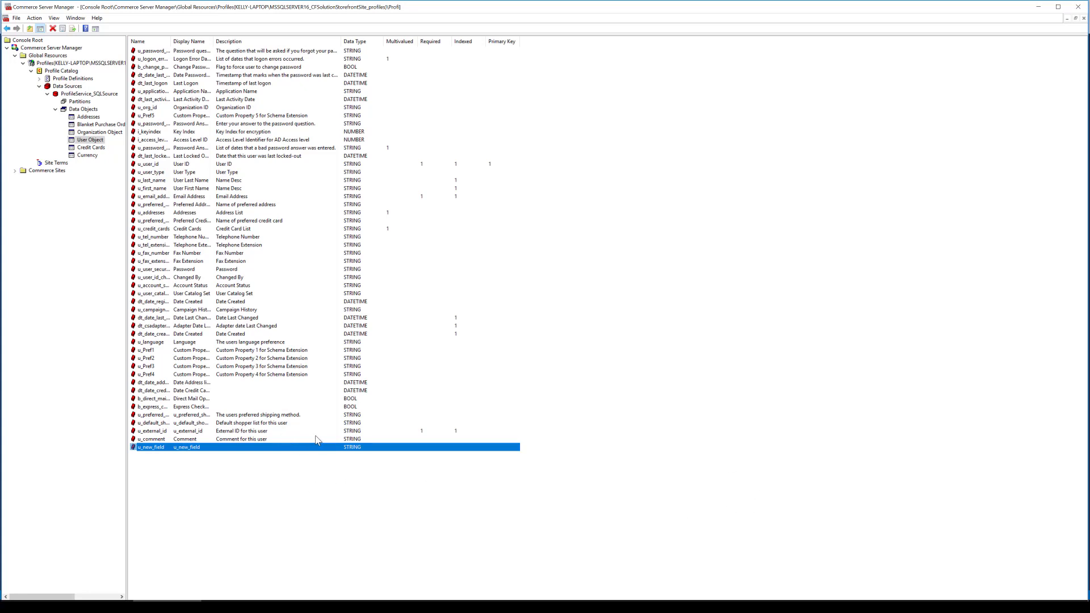
Change the display name of the u_new_field data member to New Field and apply the change
{"action": "right_click", "coordinate": [260, 448]}
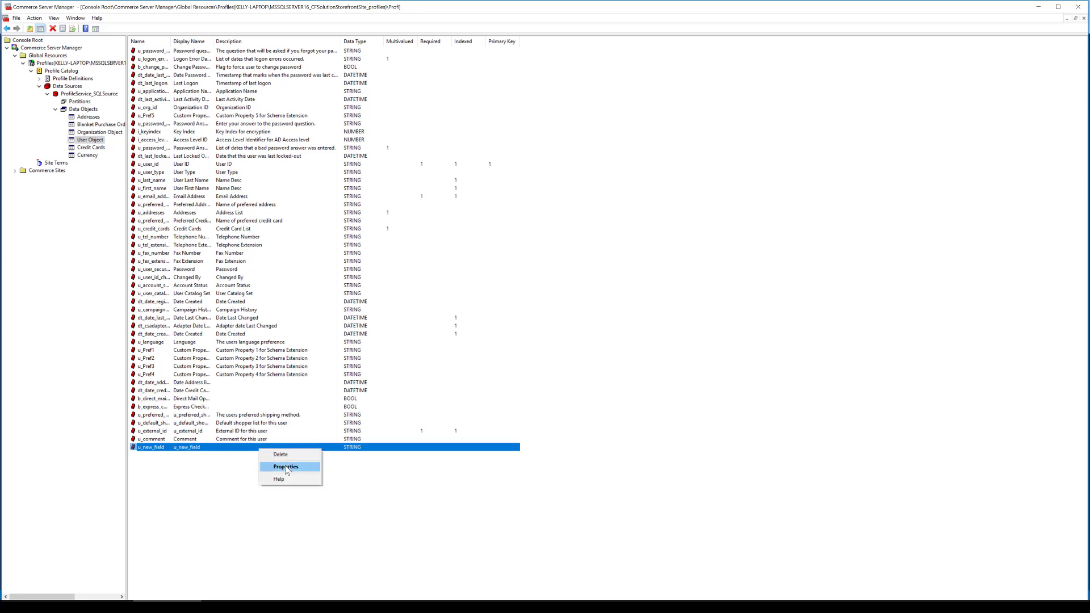
{"action": "left_click", "coordinate": [285, 466]}
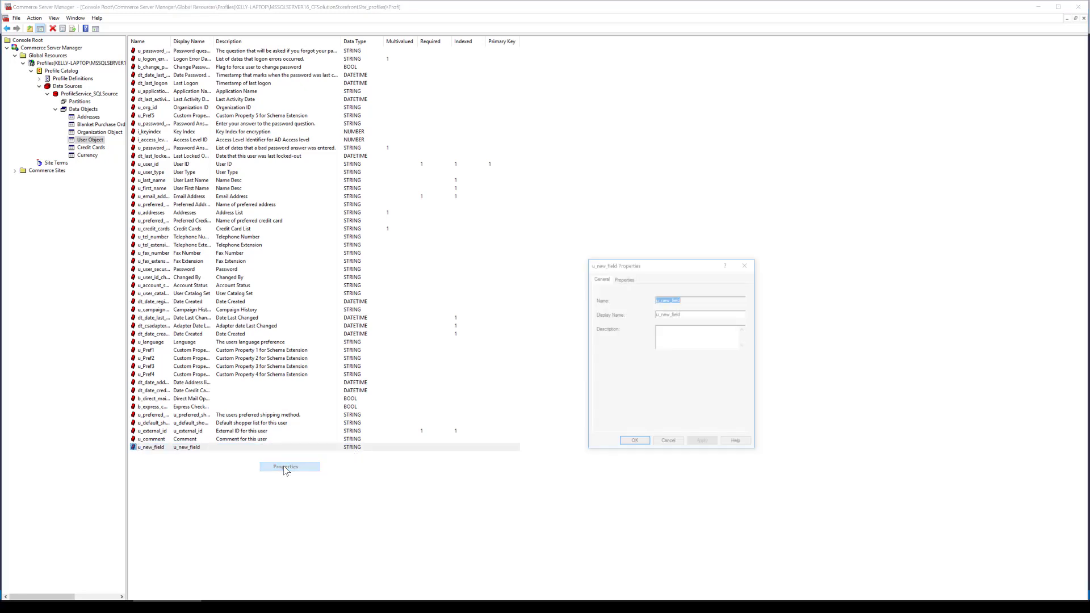
{"action": "left_click", "coordinate": [694, 314]}
{"action": "key", "text": "ctrl+a"}
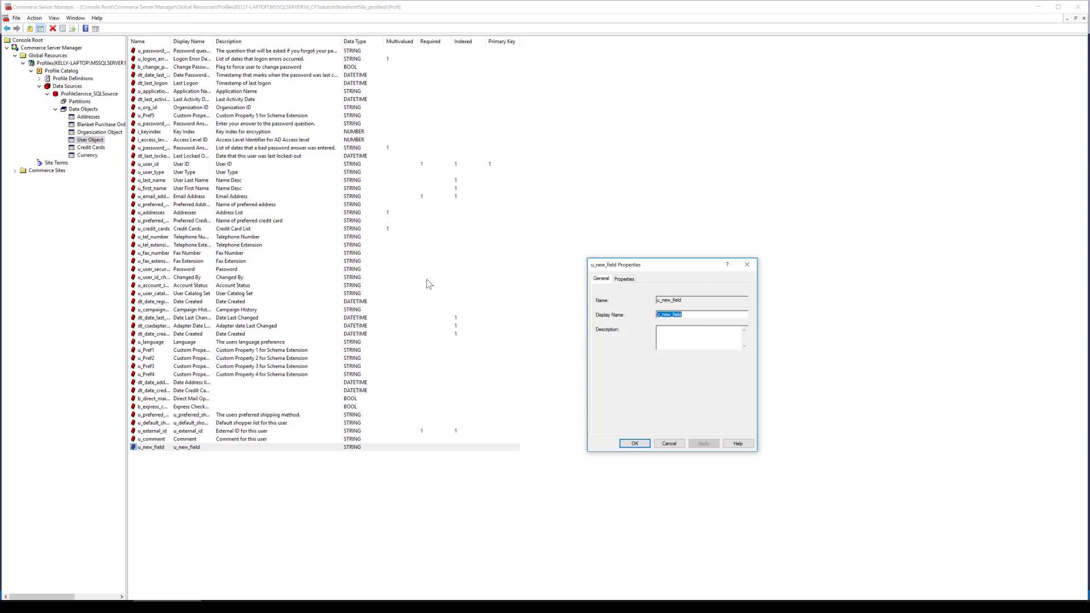
{"action": "type", "text": "New"}
{"action": "left_click", "coordinate": [697, 445]}
{"action": "left_click", "coordinate": [637, 445]}
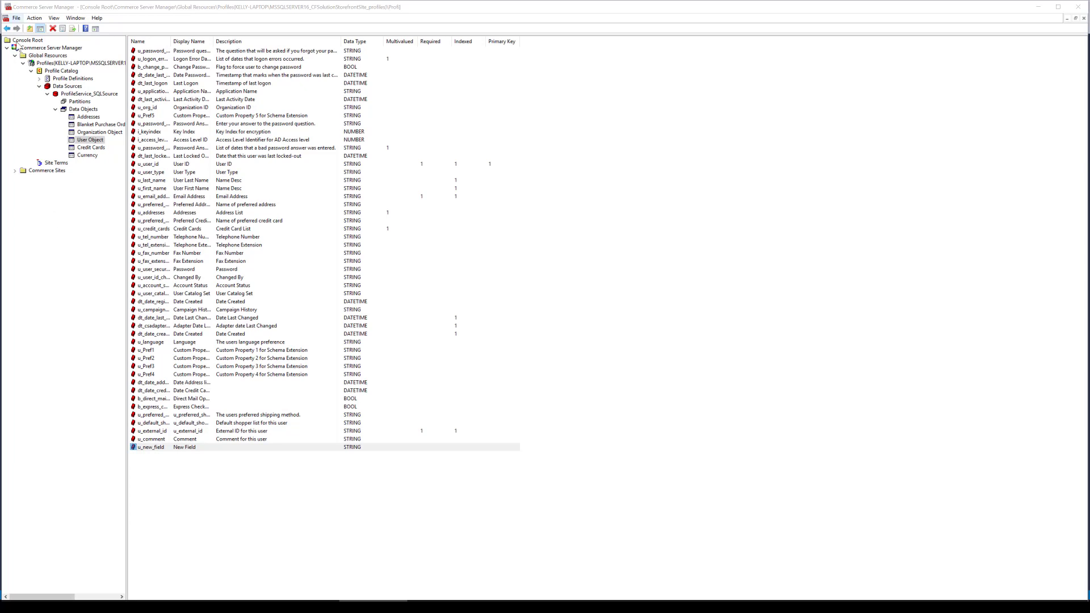
Examine the property groups in the User Object, Address and Blanket Purchase Order profile definitions
{"action": "left_click", "coordinate": [39, 79]}
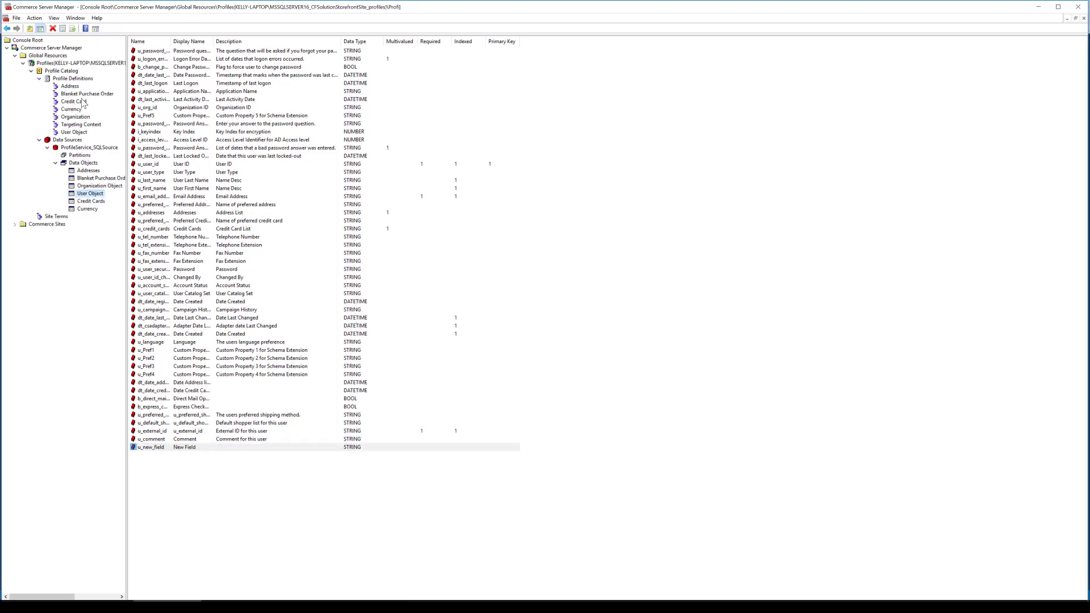
{"action": "left_click", "coordinate": [81, 133]}
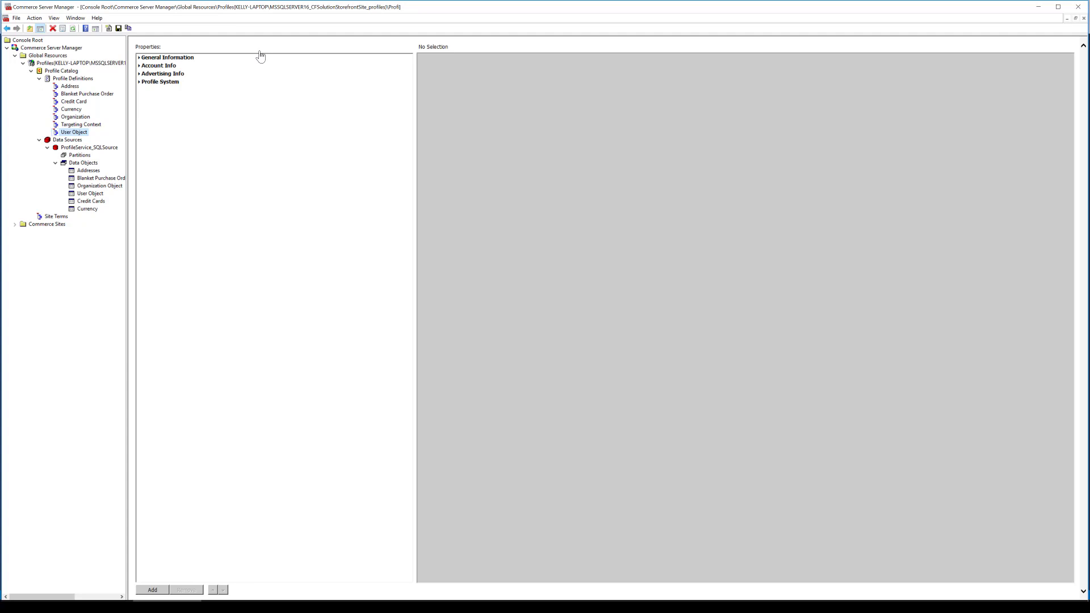
{"action": "left_click", "coordinate": [170, 87]}
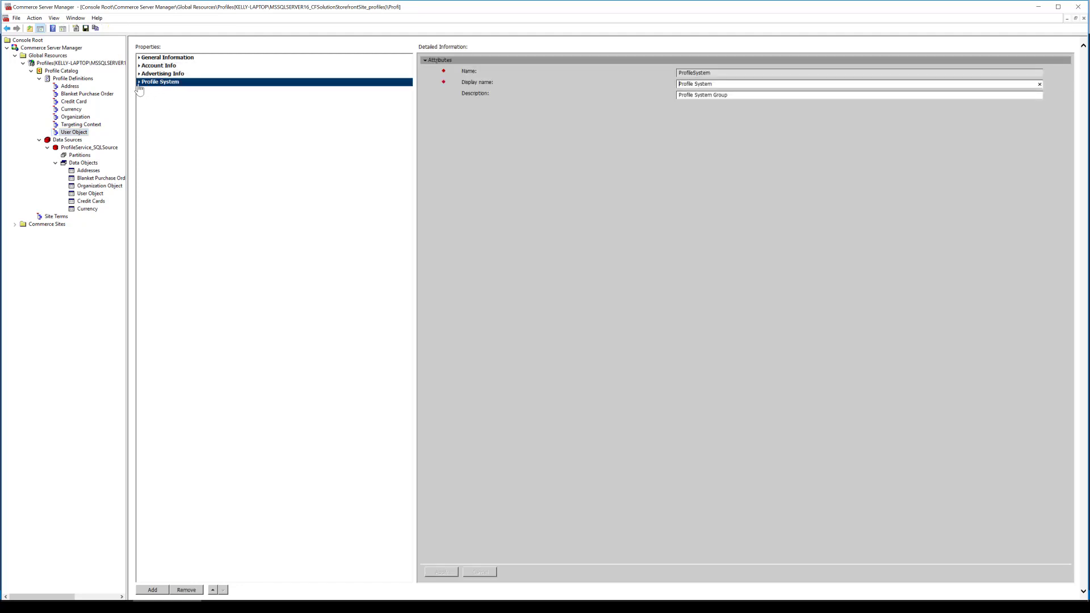
{"action": "left_click", "coordinate": [138, 83]}
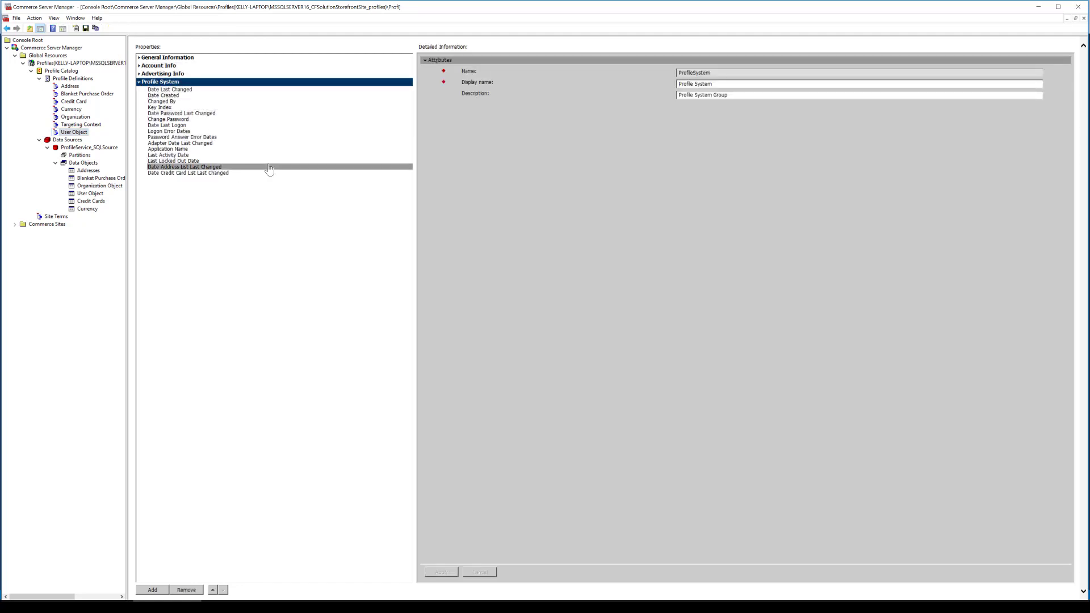
{"action": "left_click", "coordinate": [138, 82]}
{"action": "left_click", "coordinate": [138, 57]}
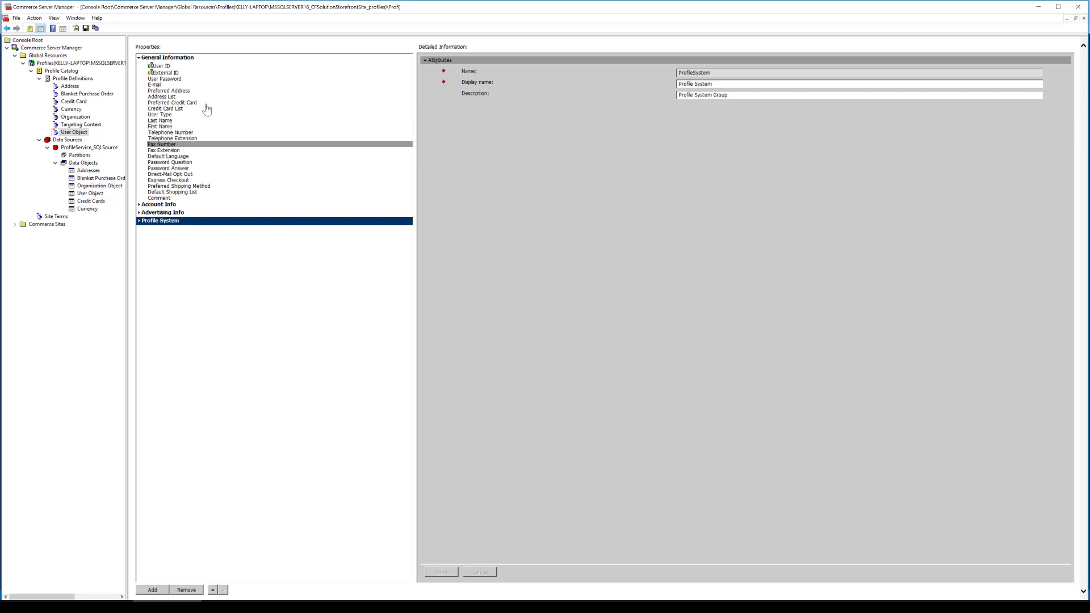
{"action": "left_click", "coordinate": [157, 205]}
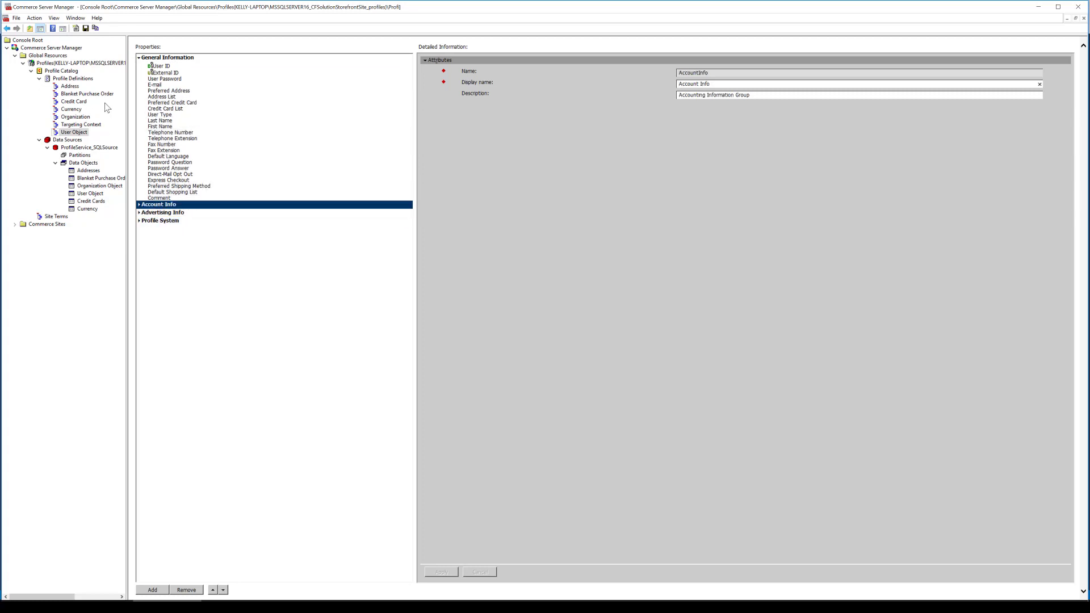
{"action": "left_click", "coordinate": [70, 87]}
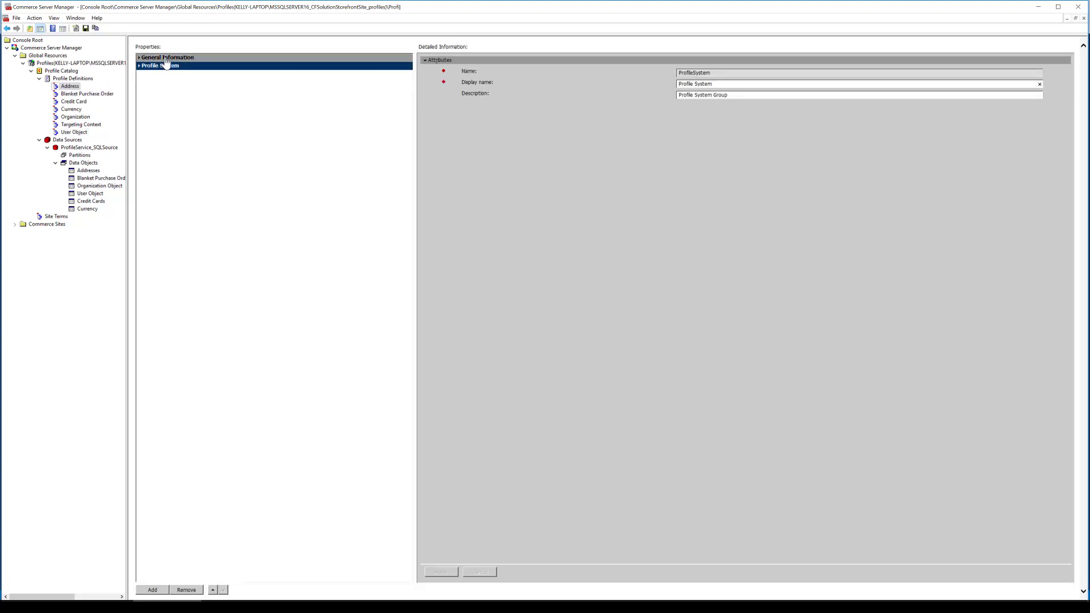
{"action": "left_click", "coordinate": [84, 94]}
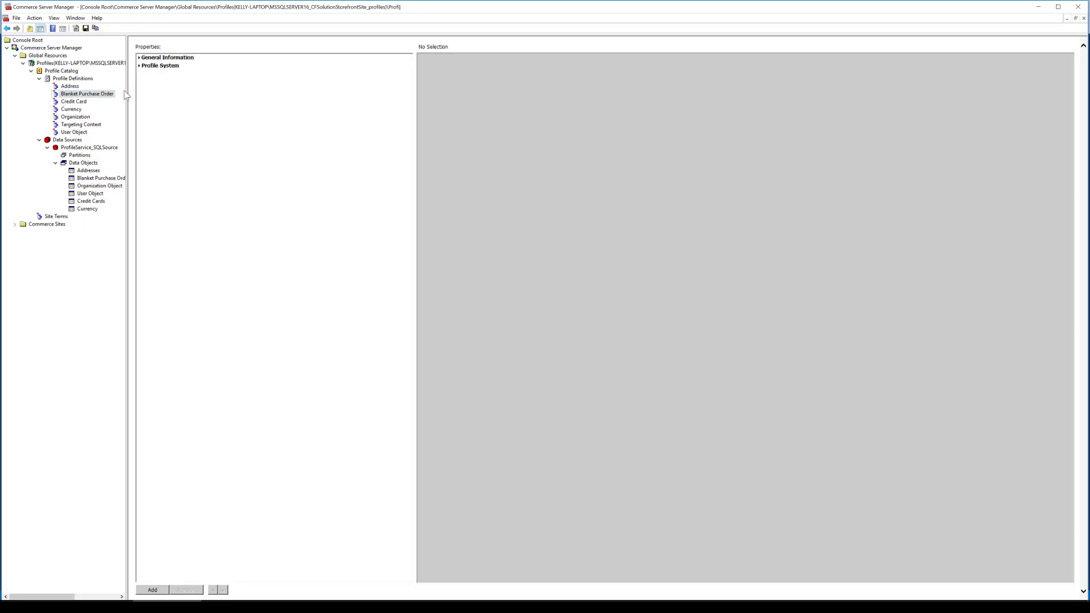
Add a new property to the General Information group of the User Object profile definition
{"action": "left_click", "coordinate": [83, 134]}
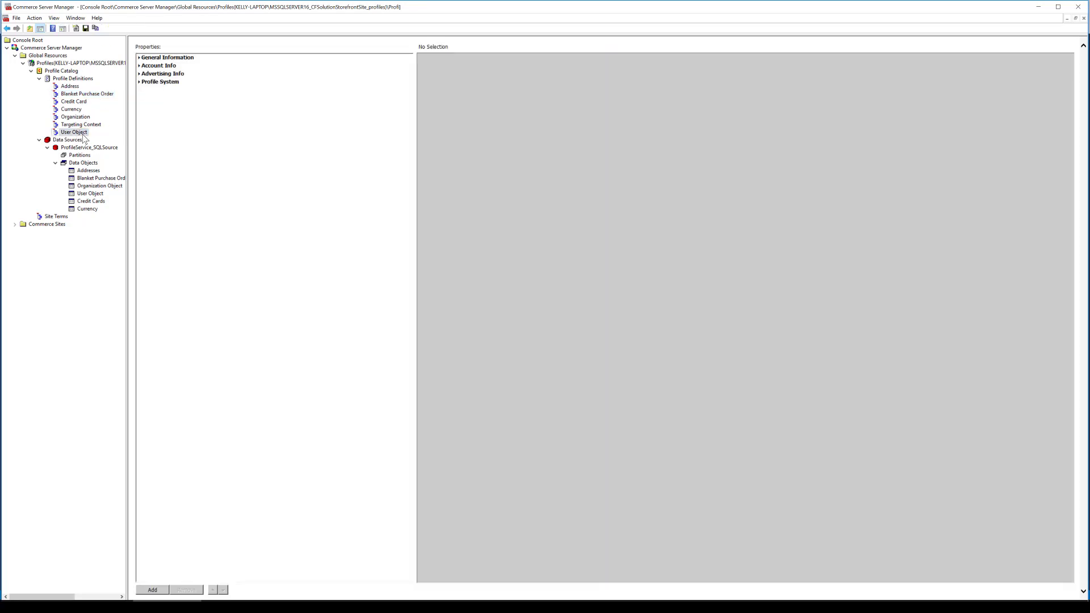
{"action": "left_click", "coordinate": [153, 59]}
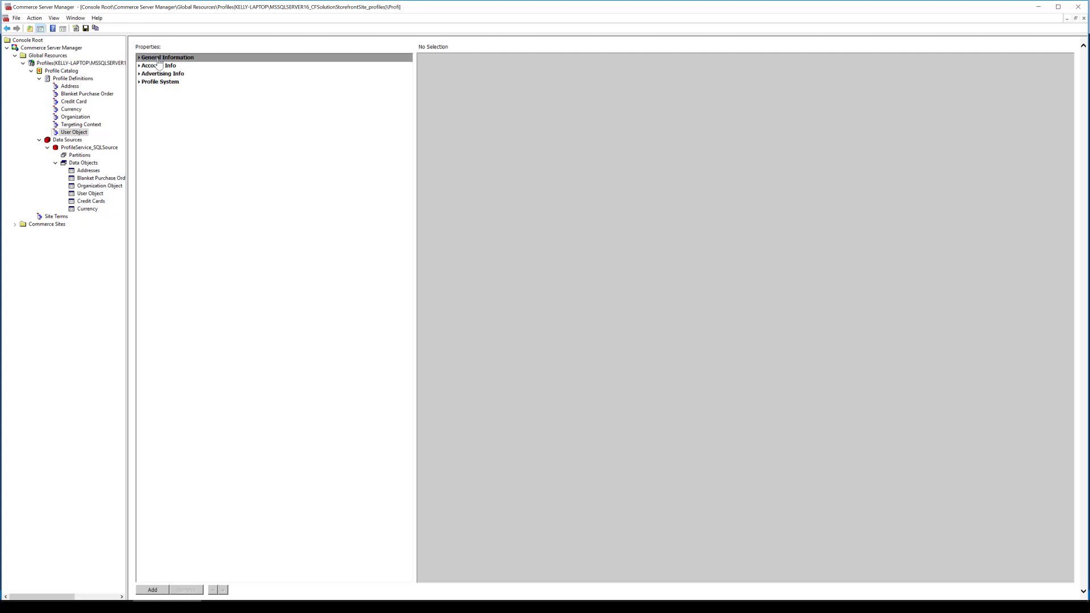
{"action": "left_click", "coordinate": [165, 591]}
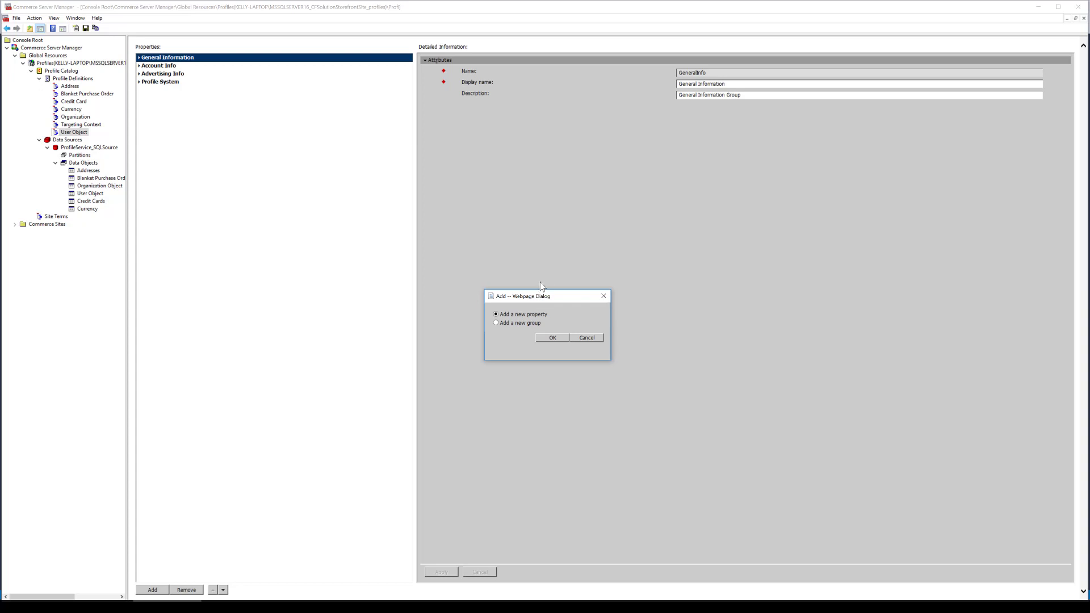
{"action": "left_click", "coordinate": [551, 337]}
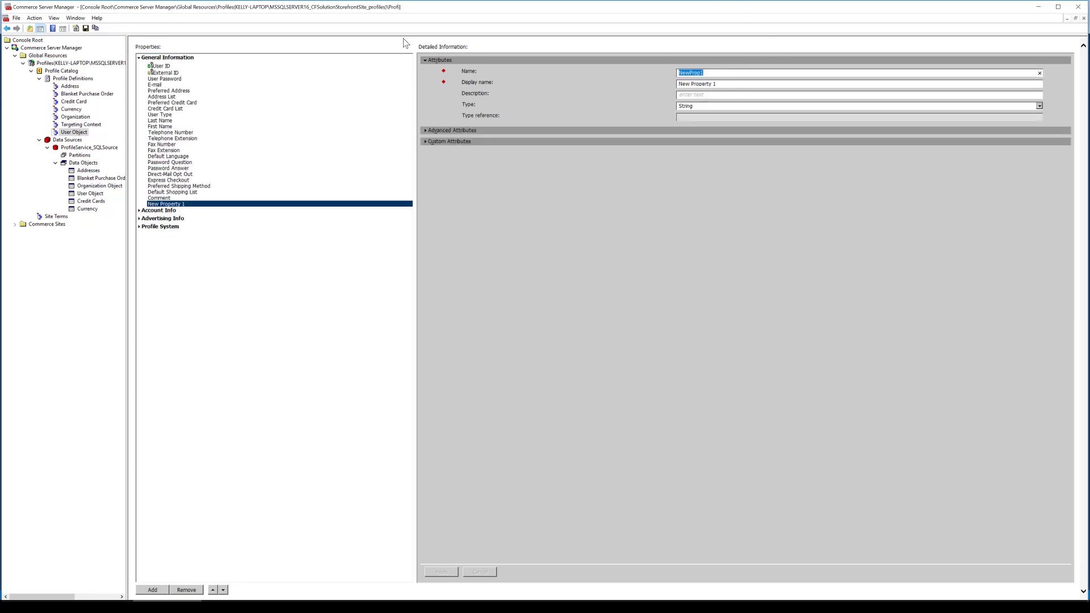
Name the new property new_field and set its display name to New Field
{"action": "type", "text": "new_field"}
{"action": "key", "text": "Tab"}
{"action": "type", "text": "New Fiel"}
Map the new property's data to the New Field member of User Object in ProfileService_SQLSource
{"action": "left_click", "coordinate": [518, 132]}
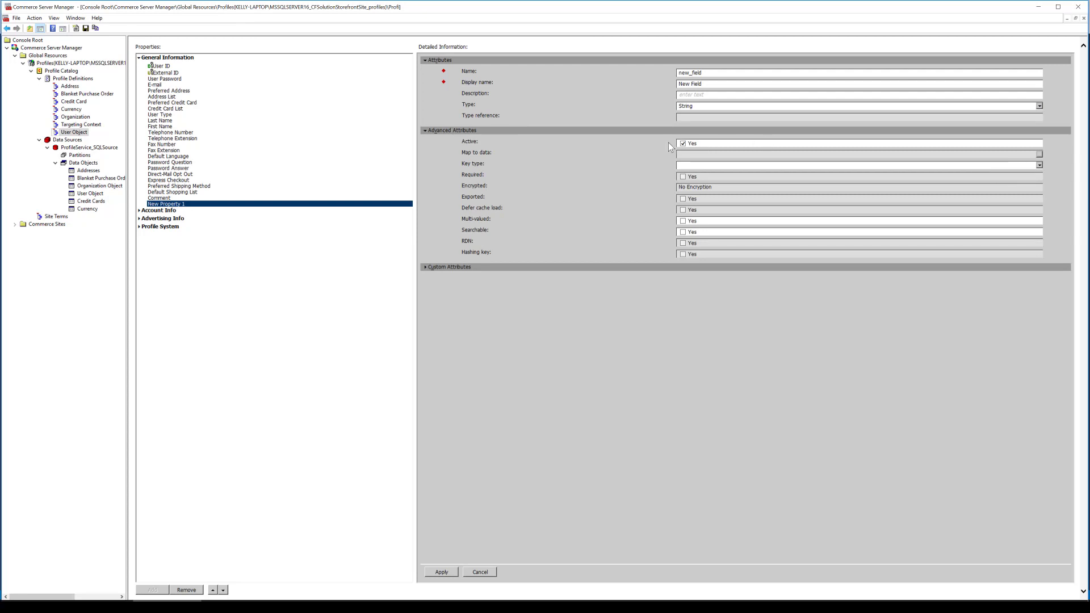
{"action": "left_click", "coordinate": [1039, 154]}
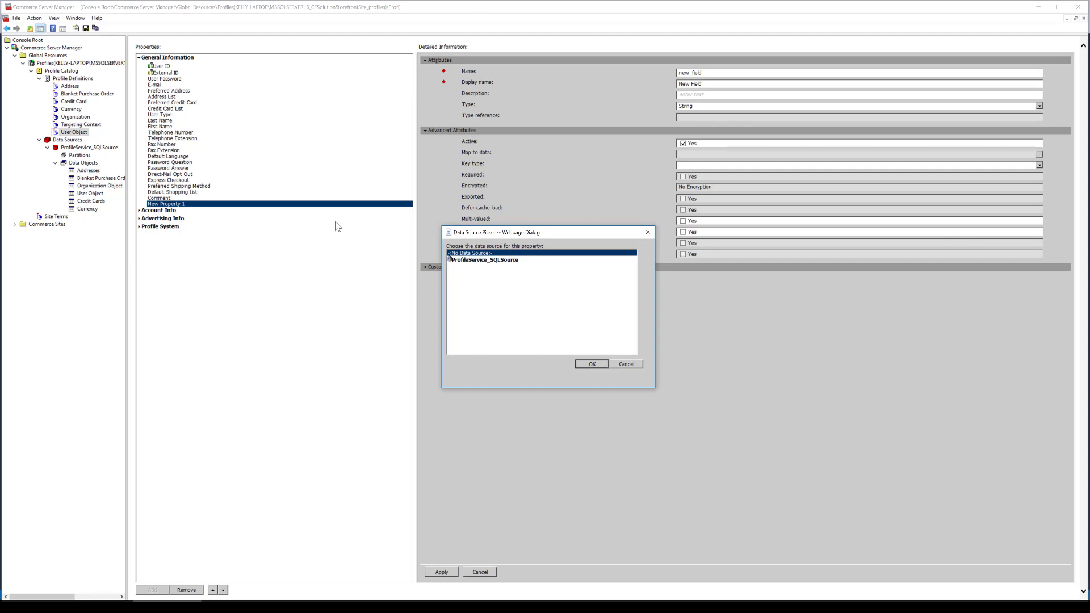
{"action": "left_click", "coordinate": [511, 261]}
{"action": "left_click", "coordinate": [568, 283]}
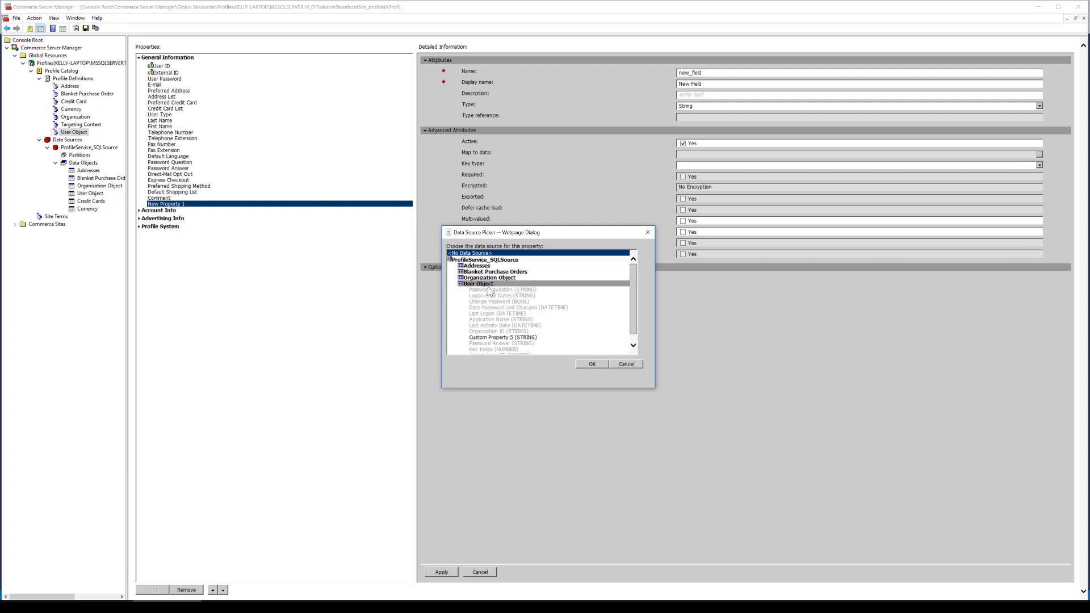
{"action": "left_click_drag", "start_coordinate": [630, 289], "coordinate": [633, 315]}
{"action": "left_click_drag", "start_coordinate": [636, 308], "coordinate": [633, 335]}
{"action": "left_click", "coordinate": [499, 346]}
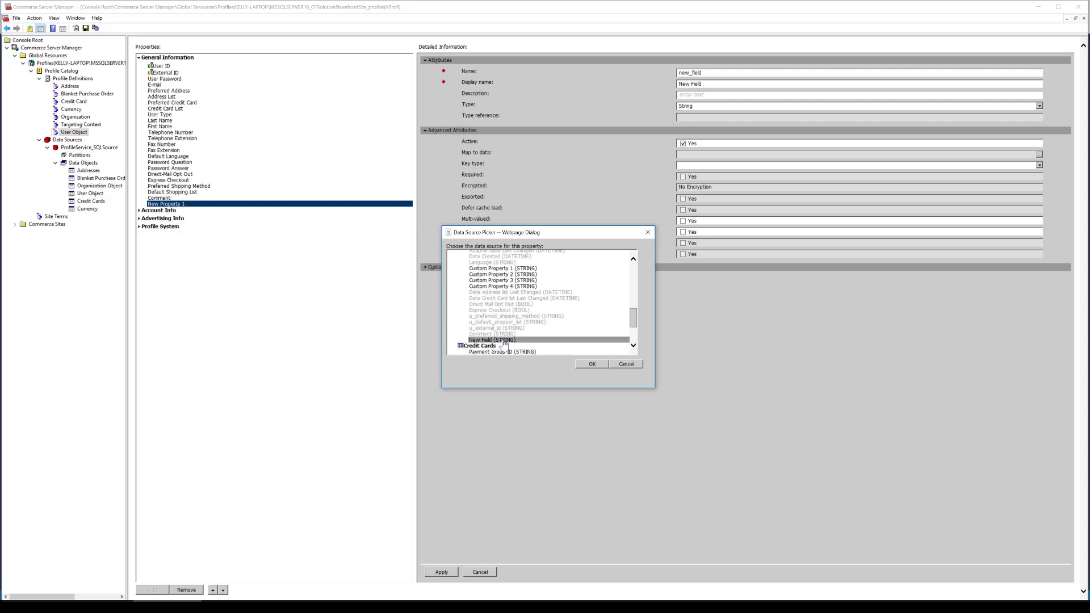
{"action": "left_click", "coordinate": [501, 340]}
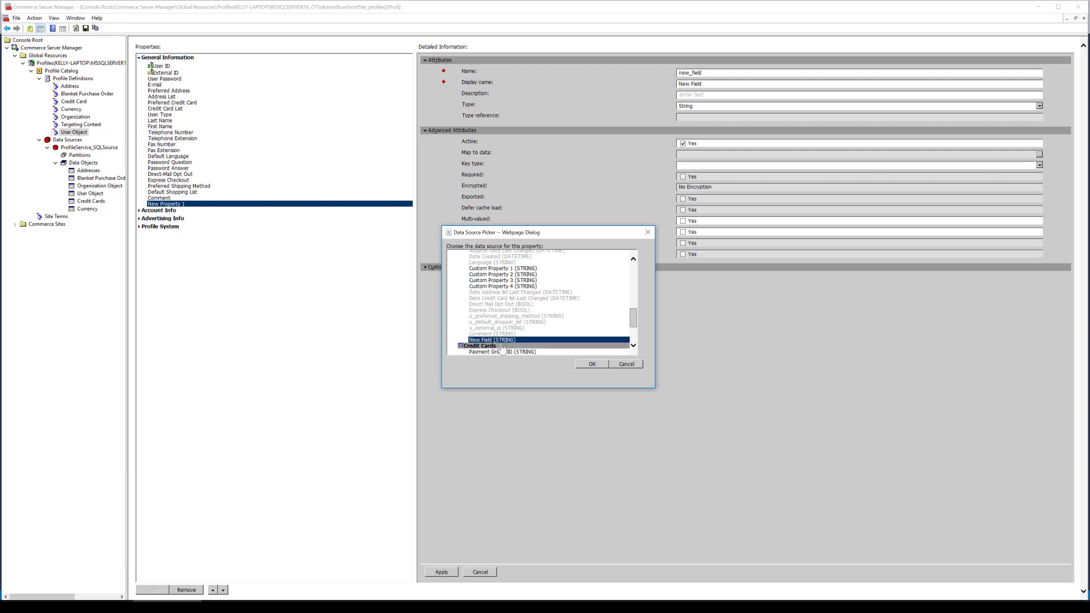
{"action": "left_click", "coordinate": [594, 365]}
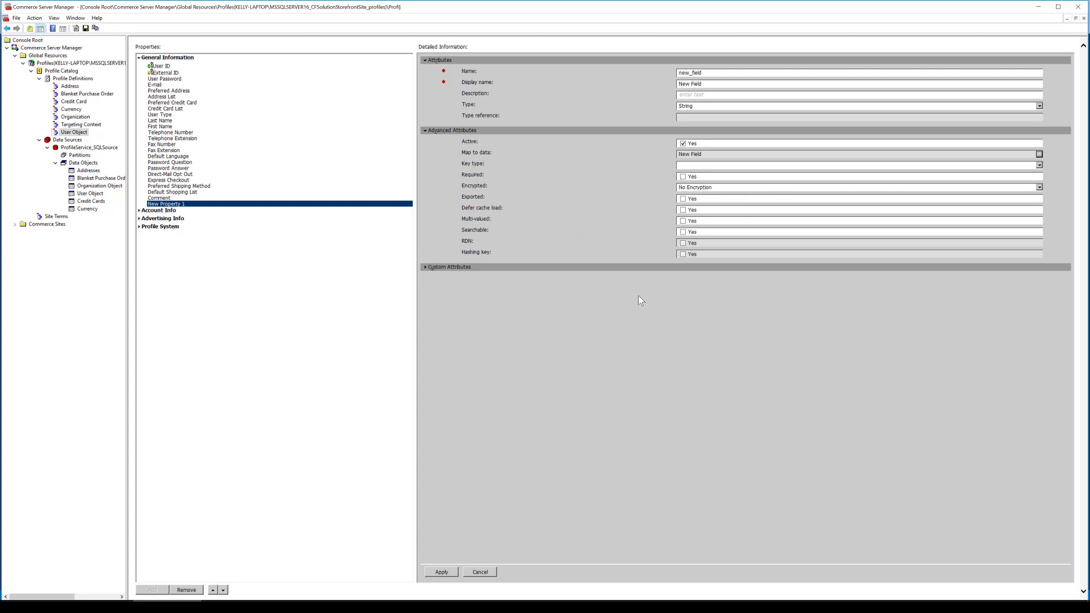
Make the new property searchable and review its custom attributes, including the maximum and minimum length and value entries
{"action": "left_click", "coordinate": [683, 233]}
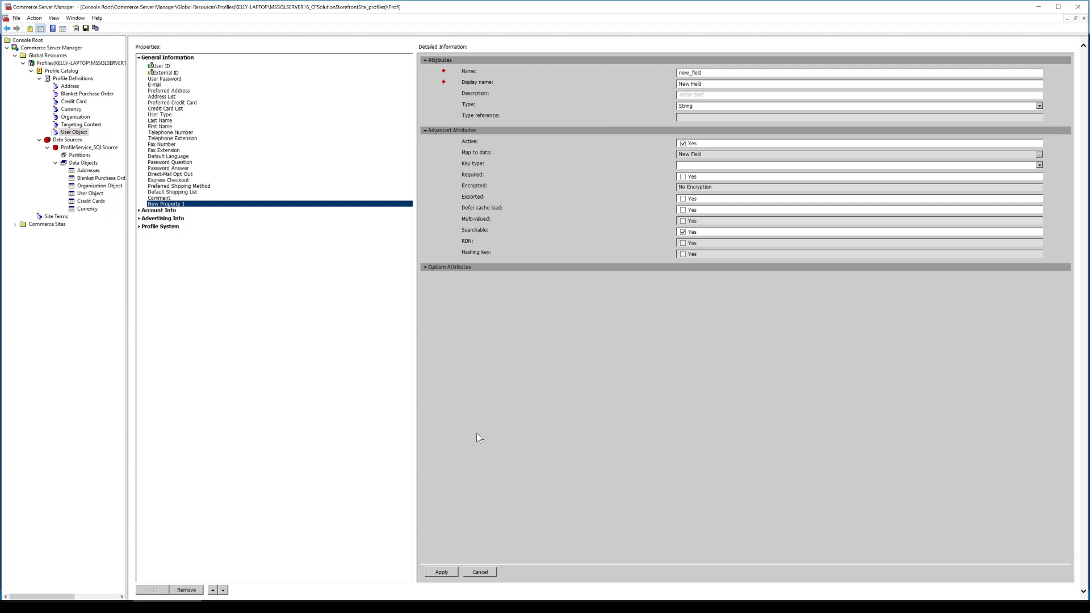
{"action": "left_click", "coordinate": [450, 268]}
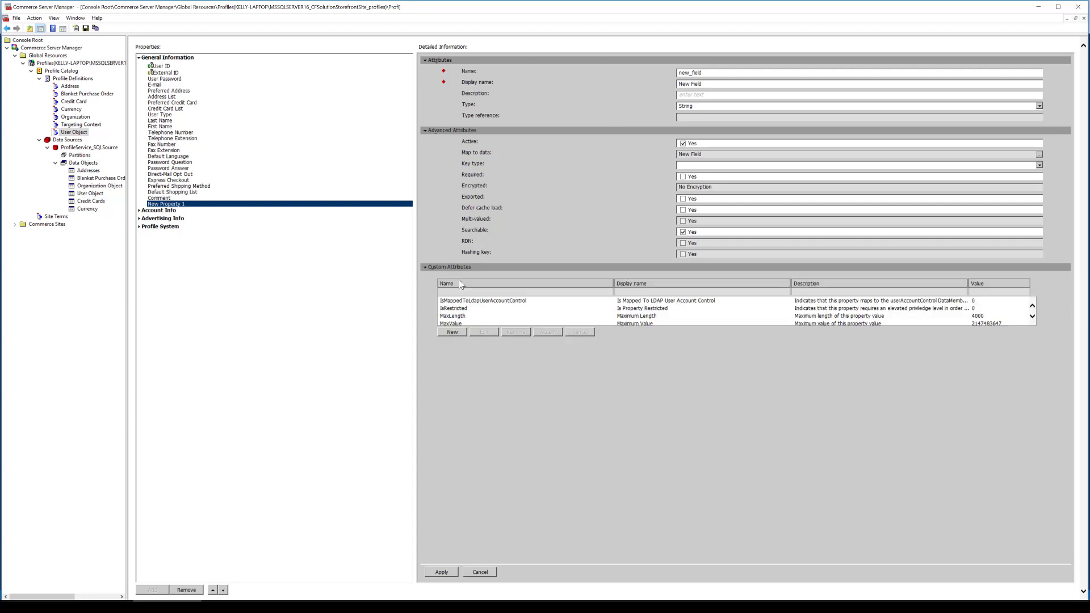
{"action": "left_click", "coordinate": [673, 315]}
{"action": "scroll", "coordinate": [674, 318], "scroll_direction": "down", "scroll_amount": 1}
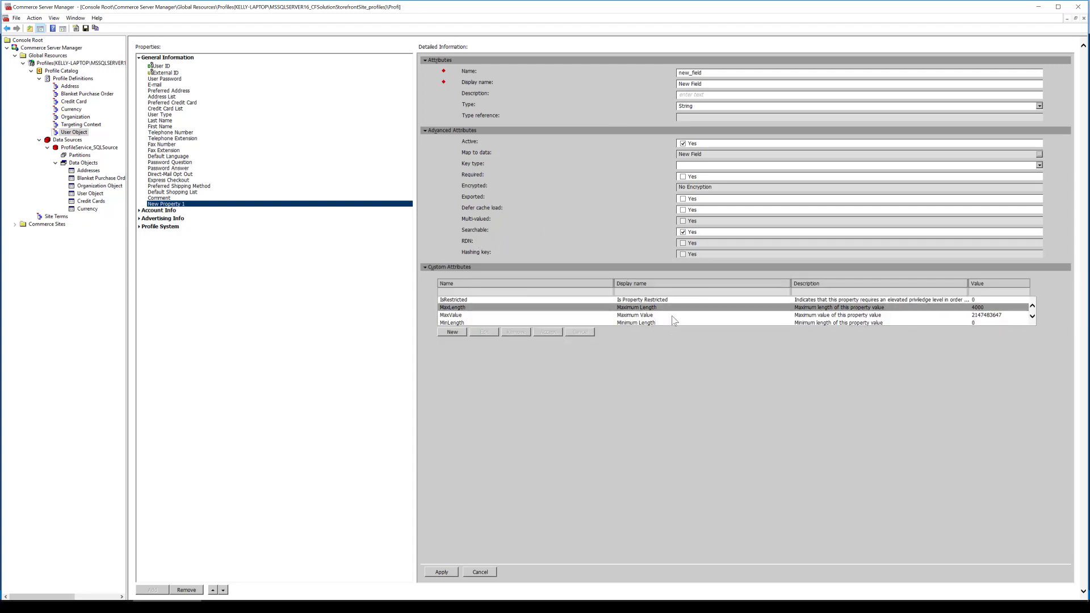
{"action": "scroll", "coordinate": [673, 320], "scroll_direction": "down", "scroll_amount": 1}
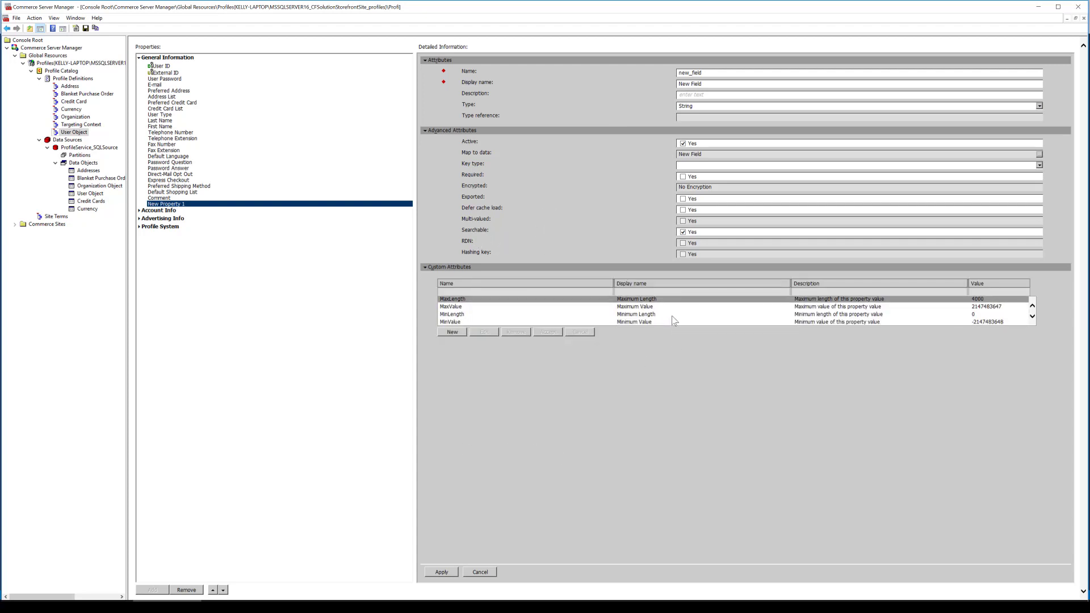
Apply the new property's attributes and save the changes to the User Object profile
{"action": "left_click", "coordinate": [442, 573]}
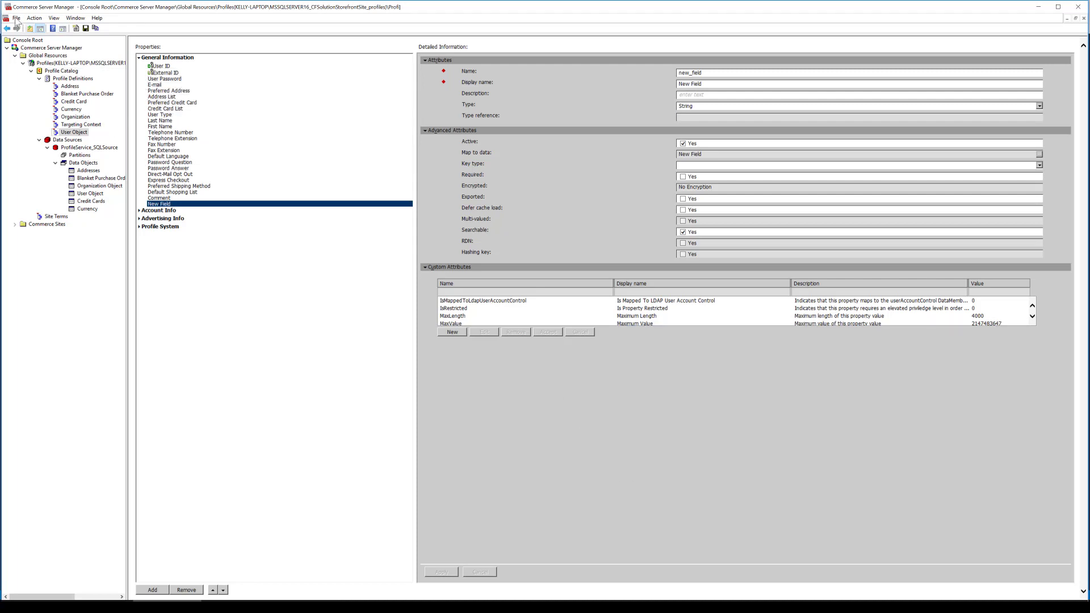
{"action": "left_click", "coordinate": [80, 125]}
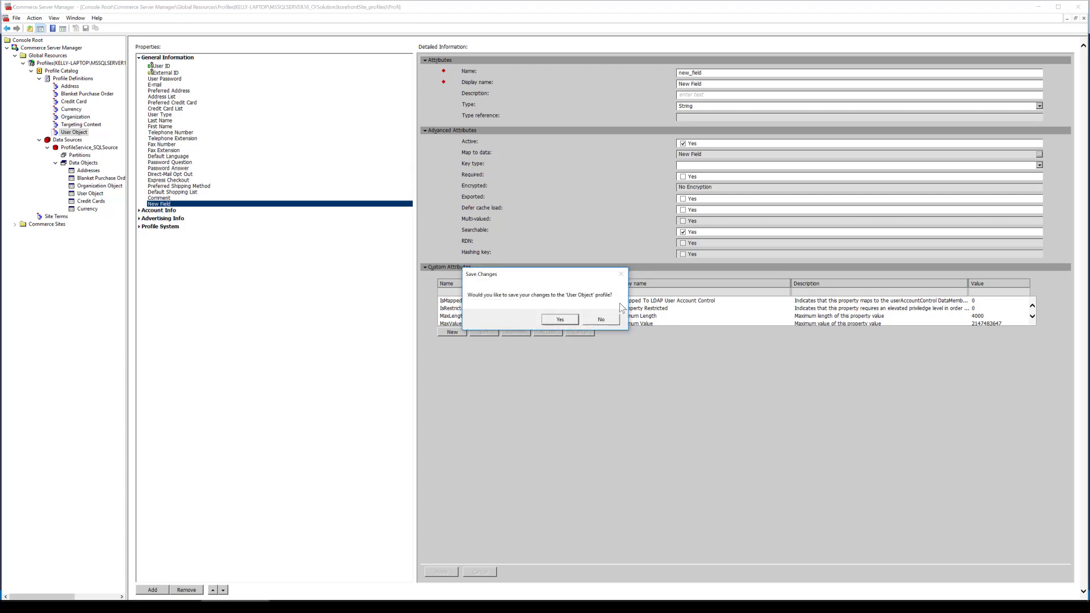
{"action": "left_click", "coordinate": [561, 320]}
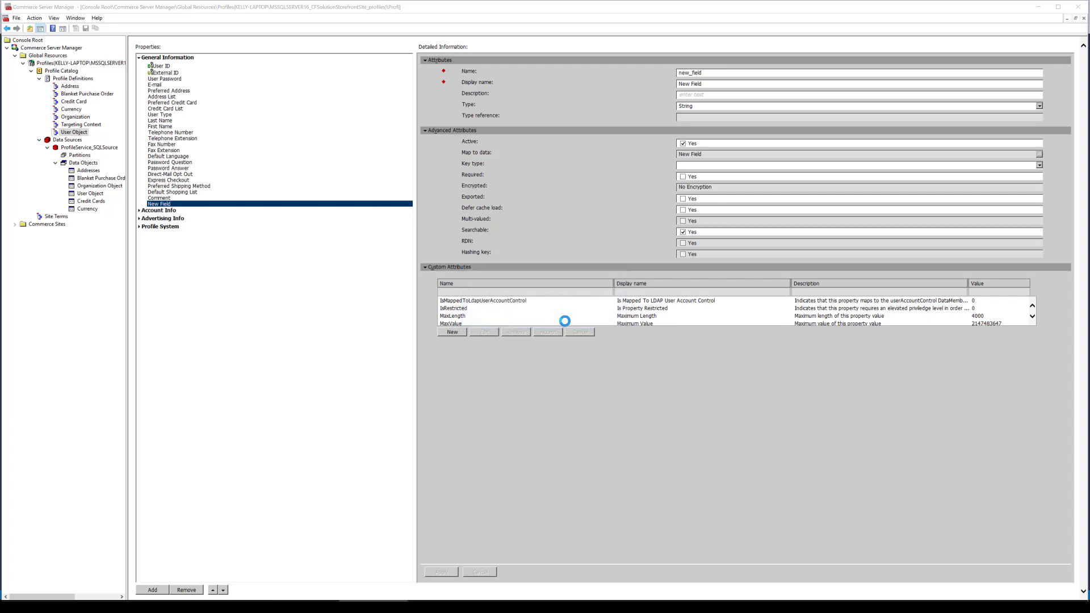